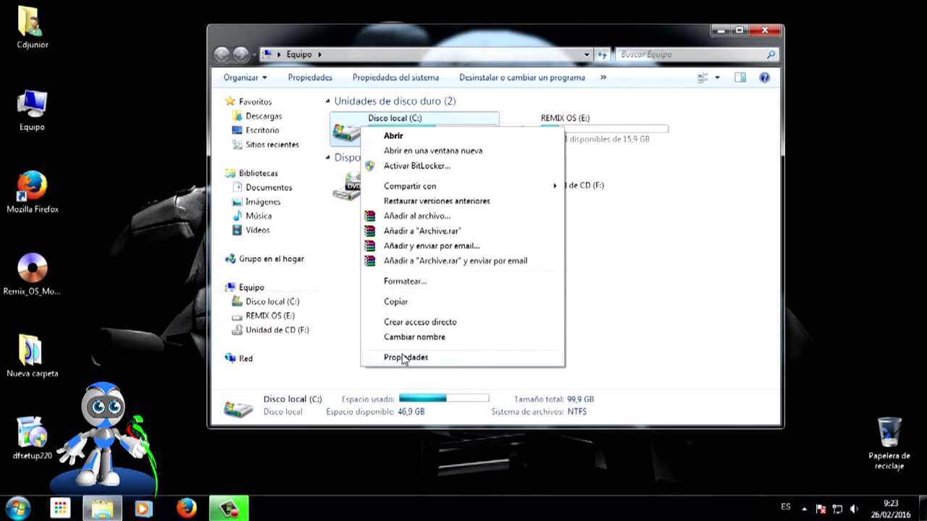
# Open the Disk Defragmenter from the properties of Disco local (C:) and dismiss the properties dialog.
pyautogui.click(404, 358)
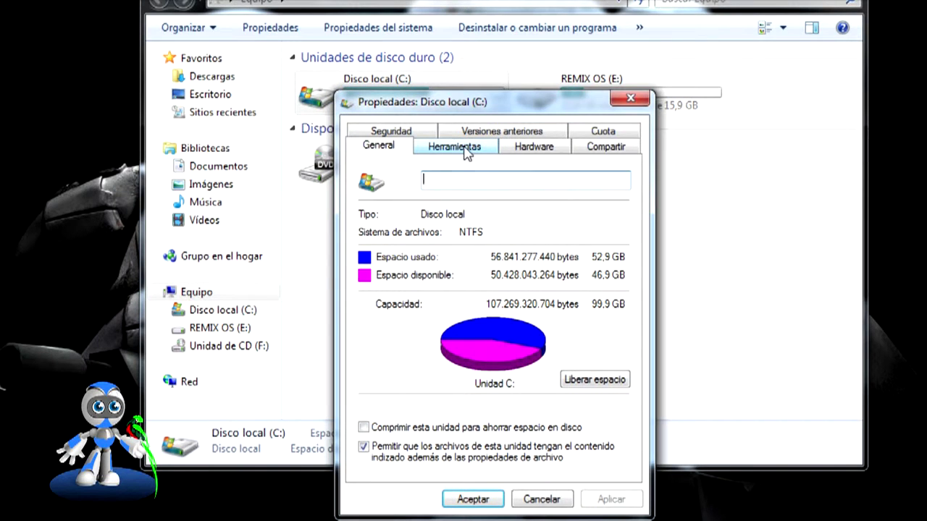
pyautogui.click(465, 151)
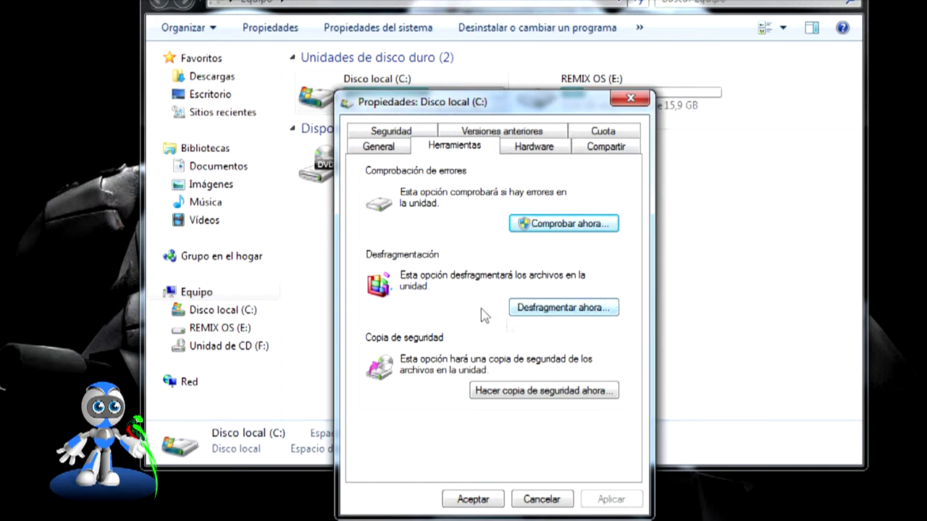
pyautogui.click(545, 313)
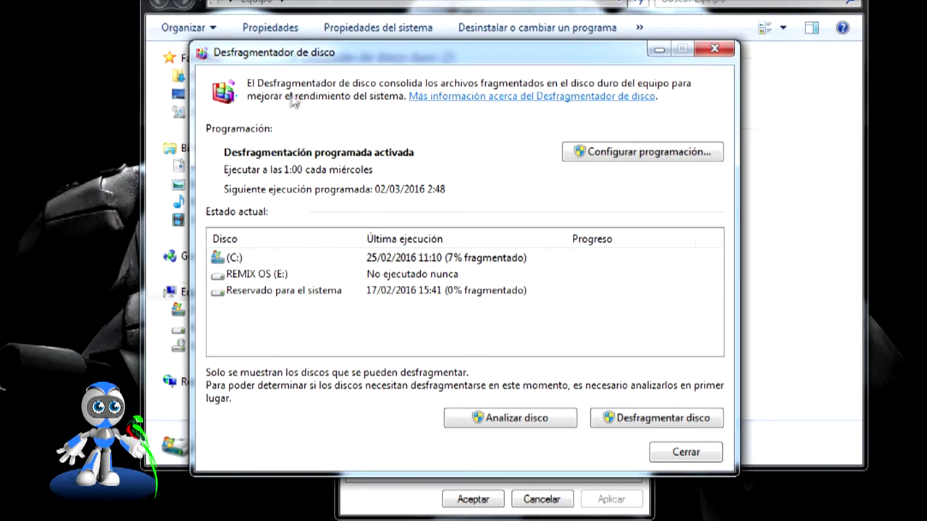
pyautogui.click(467, 500)
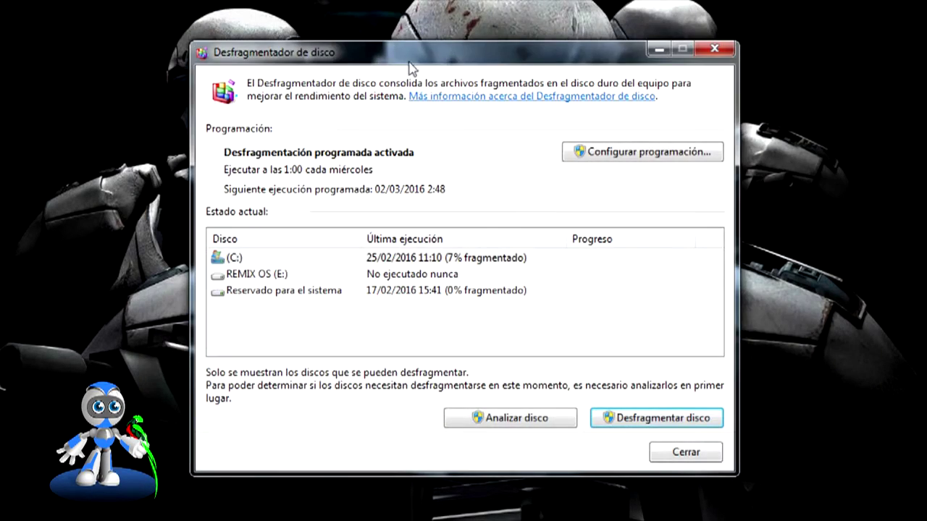
pyautogui.moveTo(408, 63); pyautogui.dragTo(417, 42)
# Analyze drive (C:) for fragmentation in the Disk Defragmenter.
pyautogui.click(255, 239)
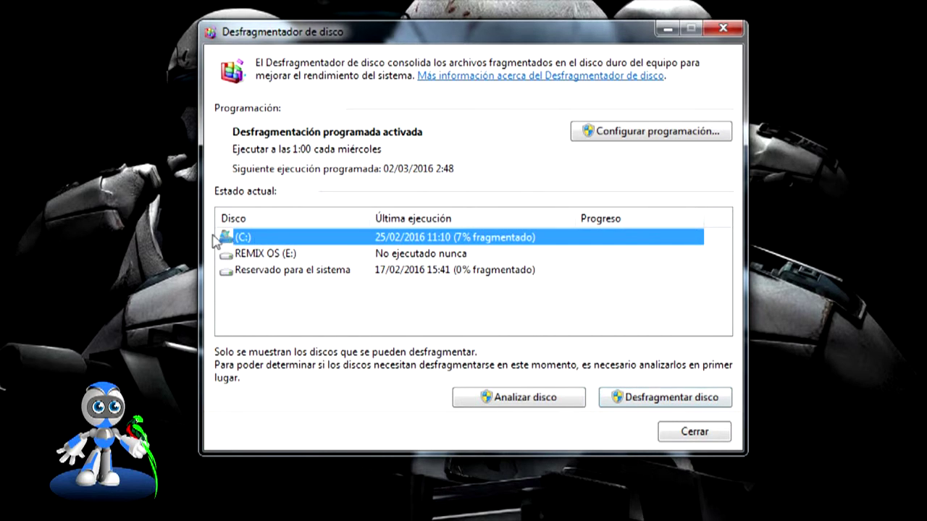
pyautogui.click(404, 273)
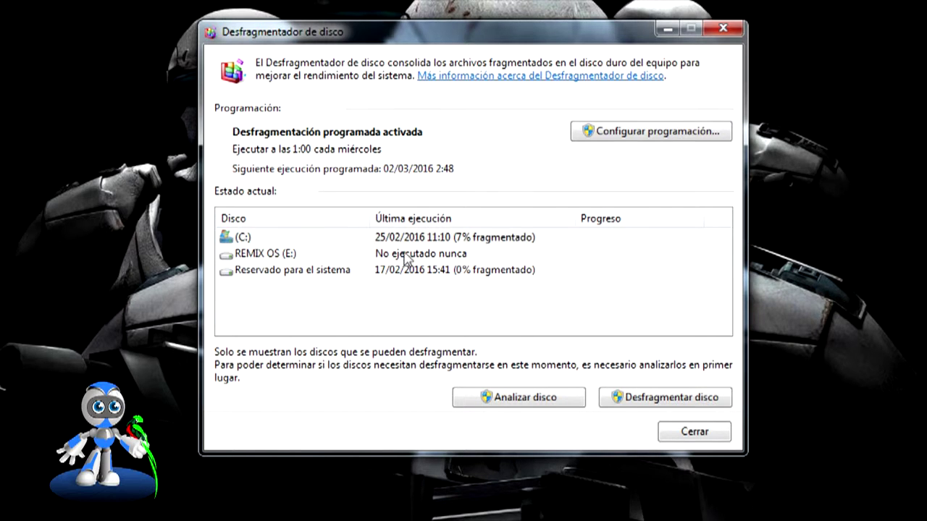
pyautogui.click(337, 239)
pyautogui.click(536, 399)
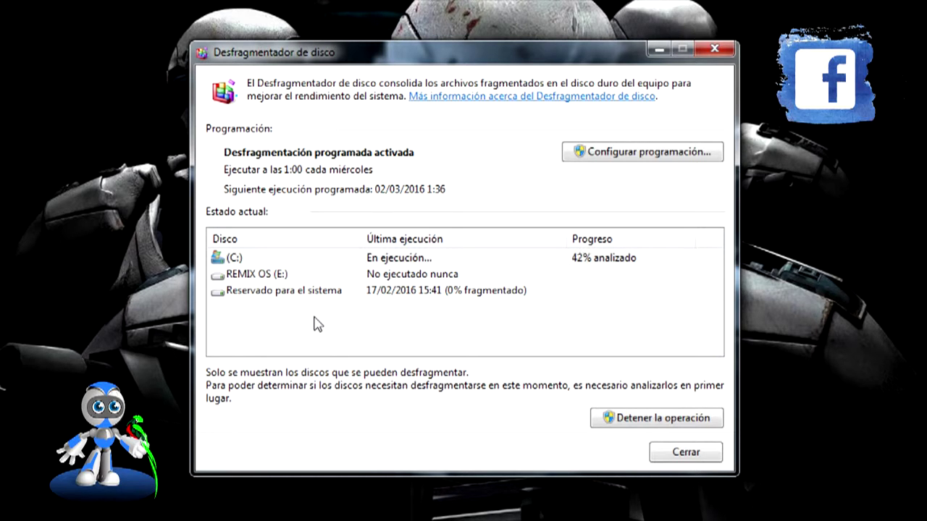
pyautogui.moveTo(424, 58)
pyautogui.mouseDown()
pyautogui.moveTo(436, 30)
pyautogui.moveTo(424, 29)
pyautogui.moveTo(420, 71)
pyautogui.mouseUp()
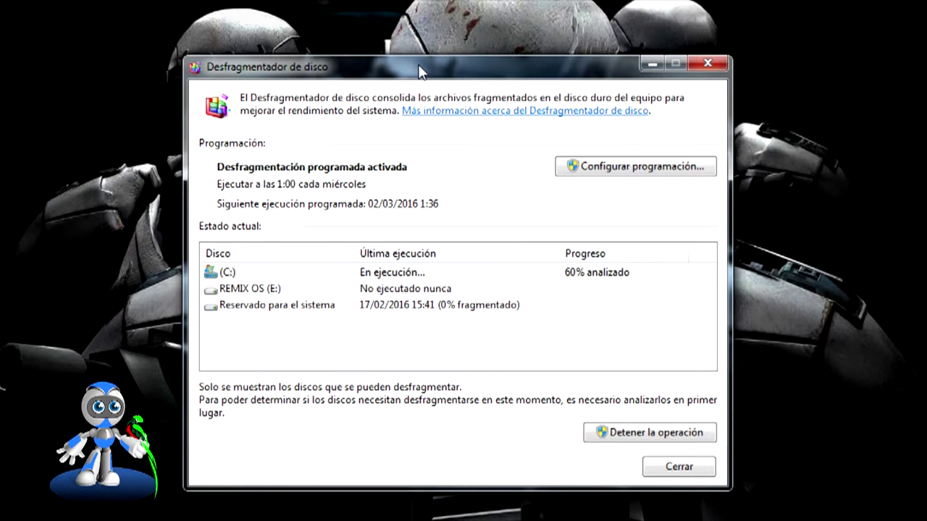
pyautogui.moveTo(513, 56); pyautogui.dragTo(492, 56)
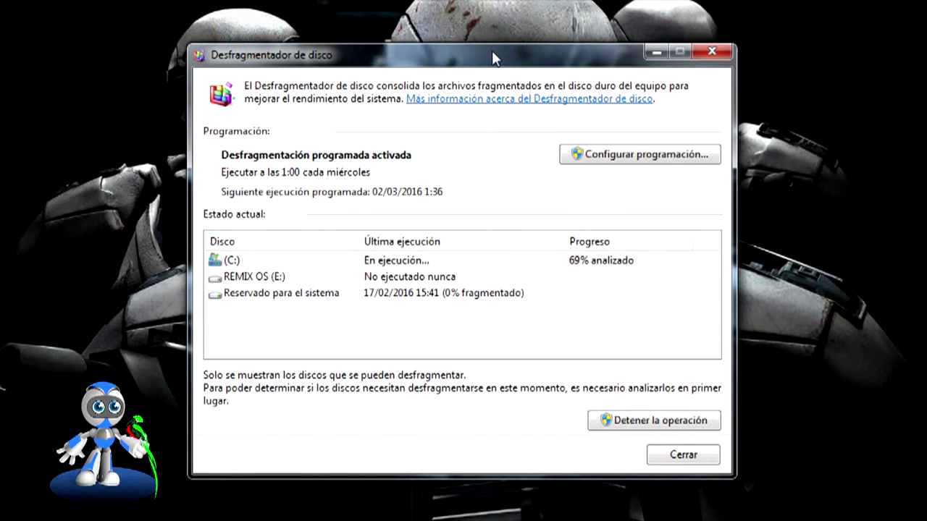
pyautogui.moveTo(492, 50); pyautogui.dragTo(458, 45)
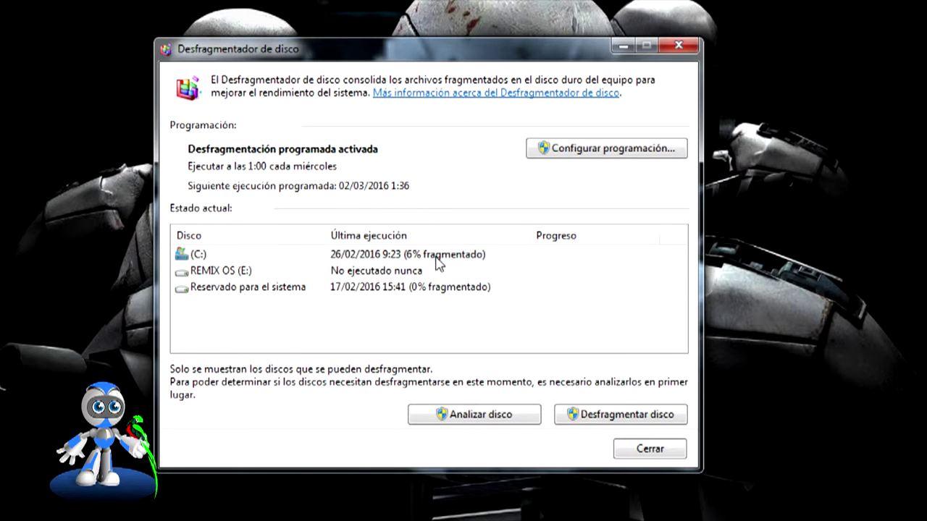
# Start defragmenting drive (C:) with the Windows Disk Defragmenter.
pyautogui.click(409, 257)
pyautogui.click(406, 255)
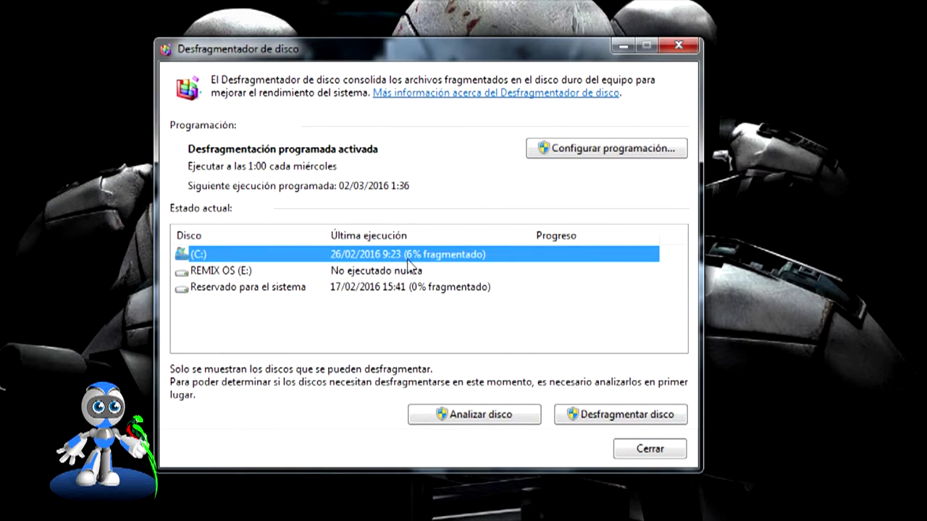
pyautogui.click(598, 423)
pyautogui.click(598, 423)
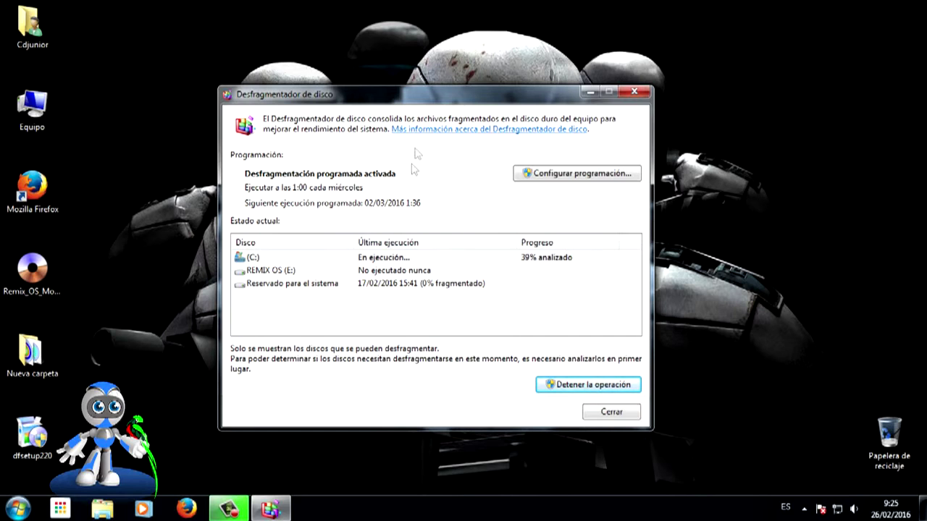
pyautogui.moveTo(415, 98); pyautogui.dragTo(435, 82)
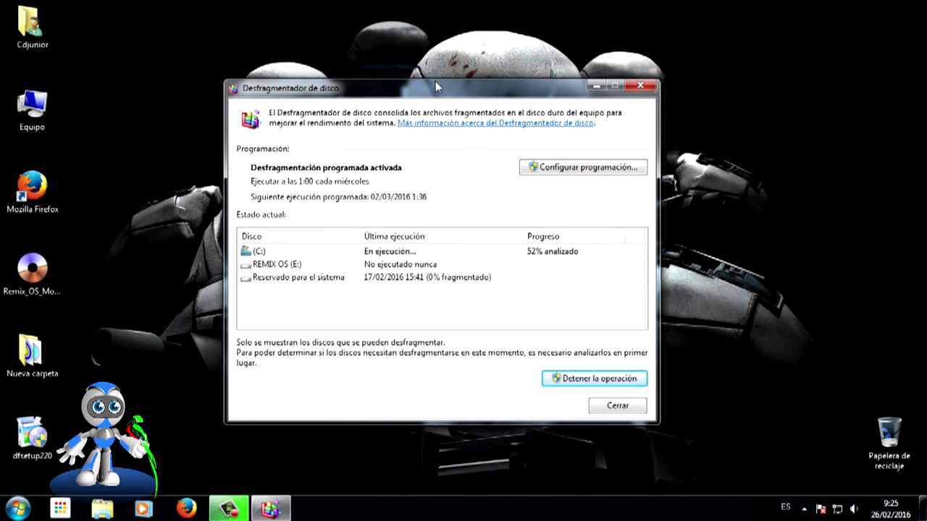
pyautogui.moveTo(435, 82); pyautogui.dragTo(437, 95)
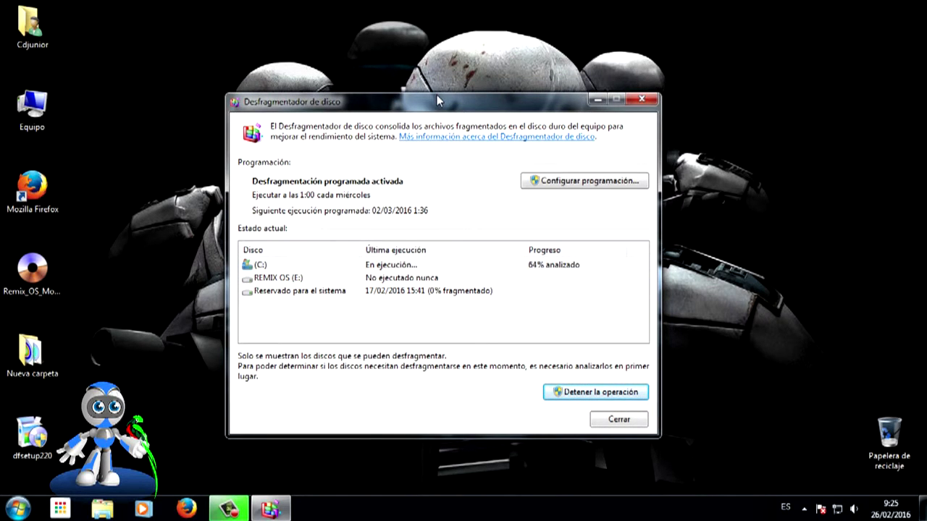
# Stop the running defragmentation and close the Disk Defragmenter.
pyautogui.click(590, 391)
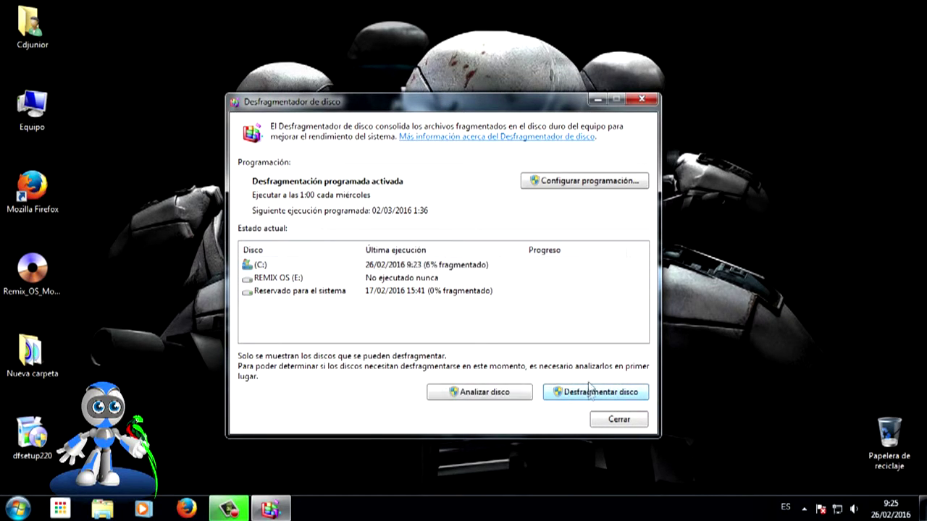
pyautogui.click(650, 99)
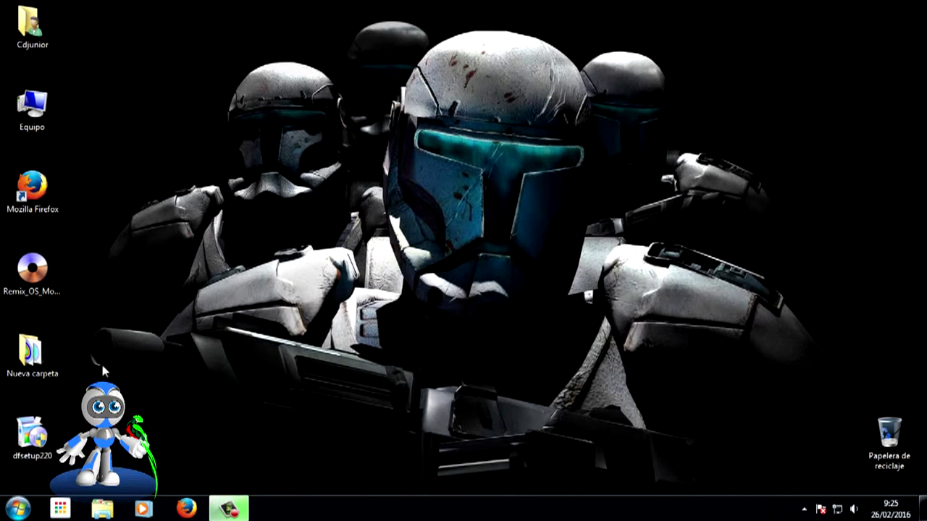
# Move the dfsetup220 installer to a free spot on the desktop and run it.
pyautogui.moveTo(33, 445); pyautogui.dragTo(176, 296)
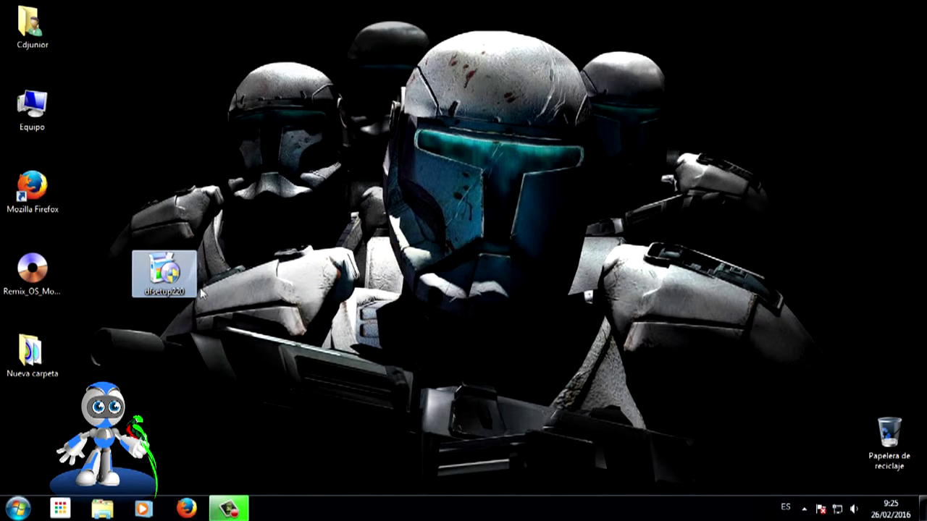
pyautogui.rightClick(167, 272)
pyautogui.click(178, 251)
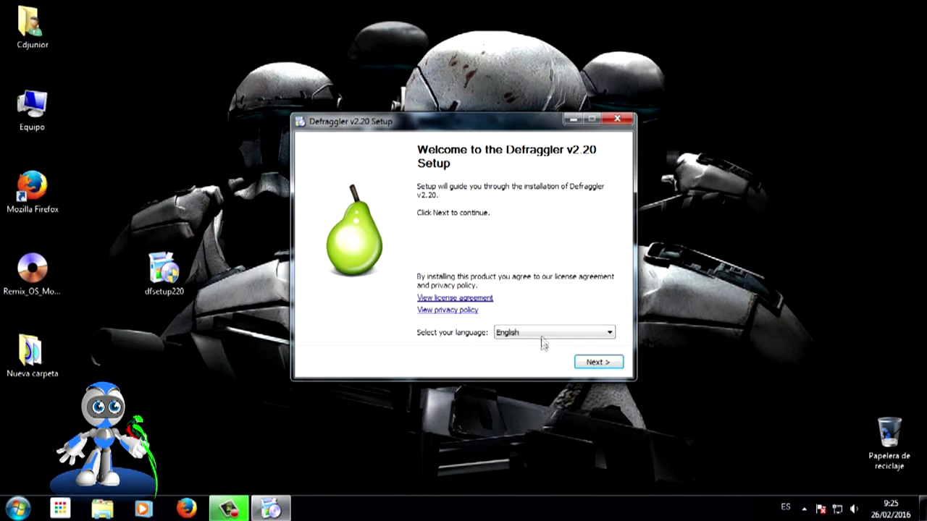
# Set the Defraggler setup language to Español and continue to the installation options.
pyautogui.click(542, 339)
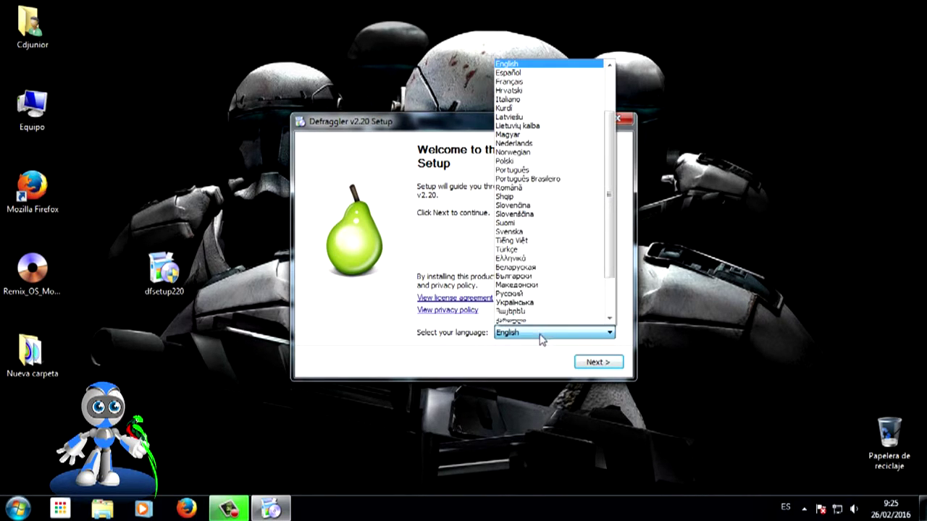
pyautogui.click(508, 73)
pyautogui.click(590, 363)
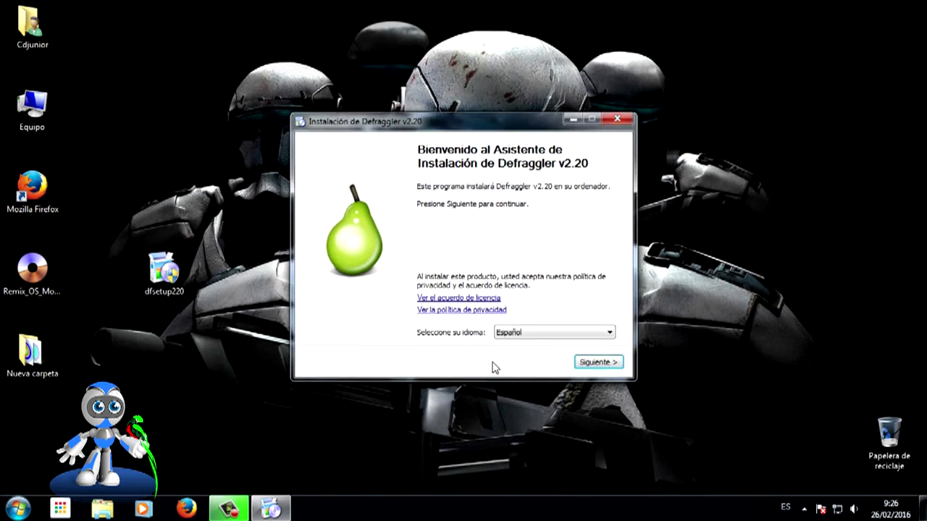
pyautogui.click(594, 360)
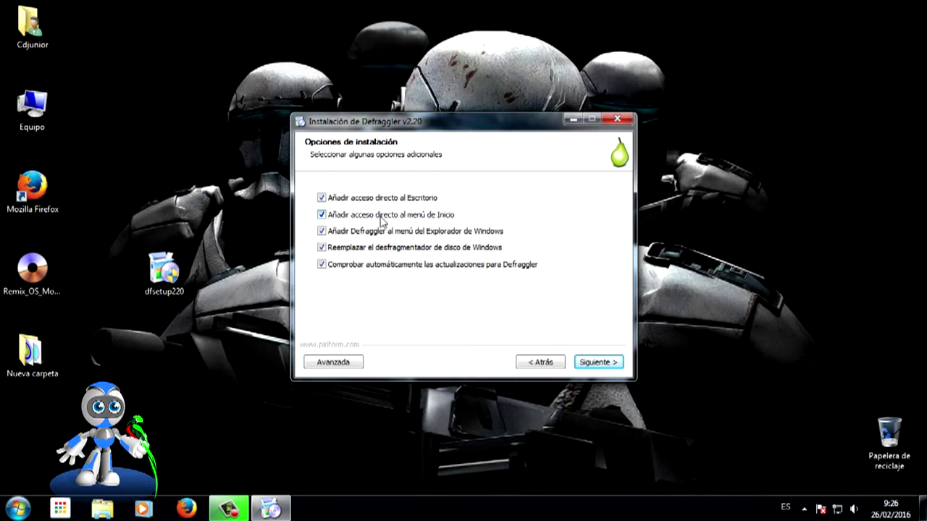
# Disable the Explorer menu entry, the replacement of the Windows defragmenter and the automatic update check, and continue the setup.
pyautogui.click(321, 232)
pyautogui.click(320, 247)
pyautogui.click(321, 265)
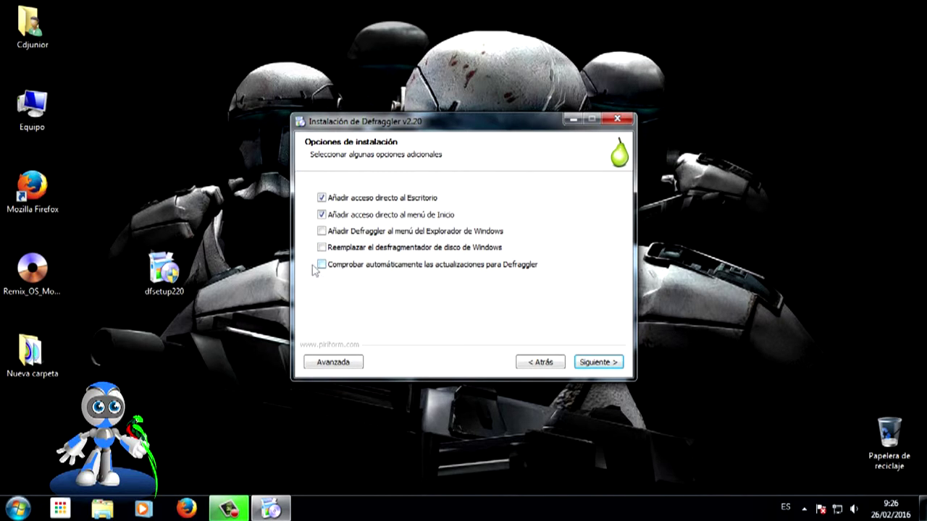
pyautogui.click(588, 364)
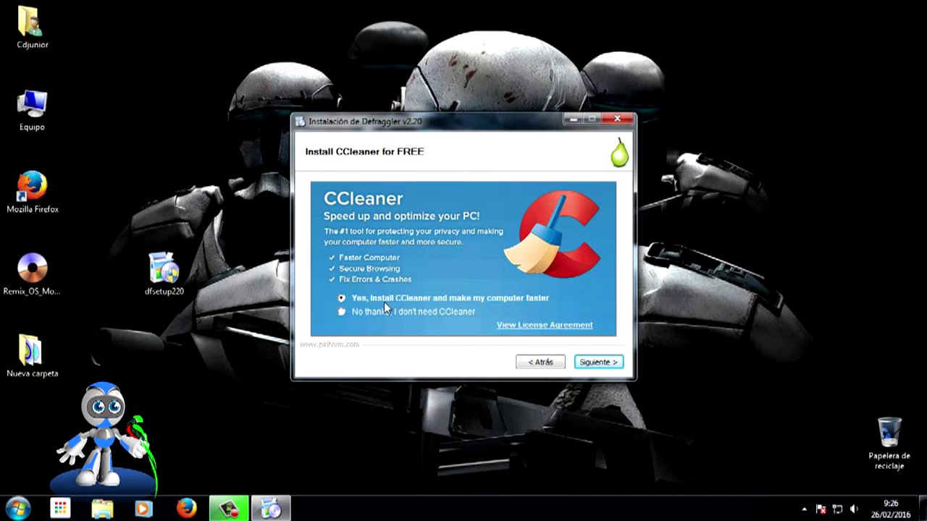
# Decline the CCleaner offer and finish the Defraggler installation without running the program or viewing the release notes.
pyautogui.click(342, 312)
pyautogui.click(601, 363)
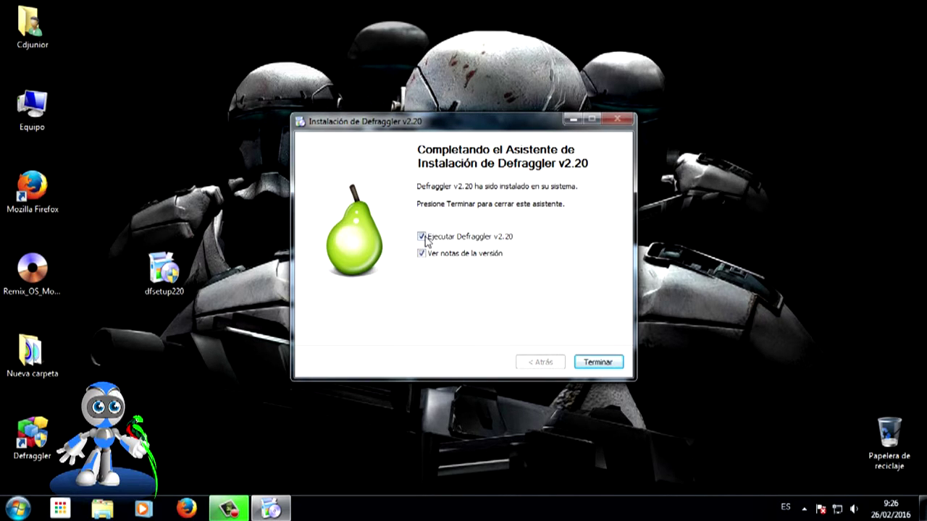
pyautogui.click(422, 254)
pyautogui.click(606, 367)
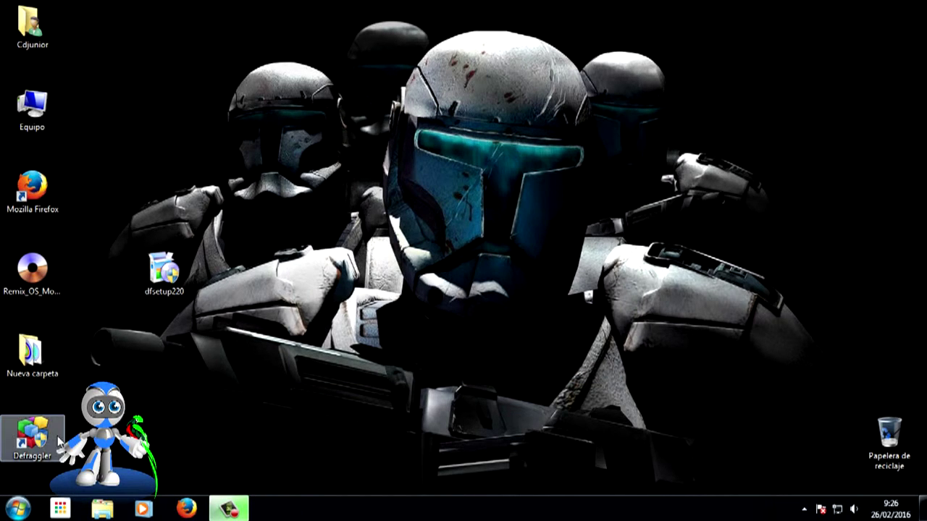
# Run Defraggler as administrator from its desktop shortcut and analyze Disco local (C:).
pyautogui.rightClick(38, 430)
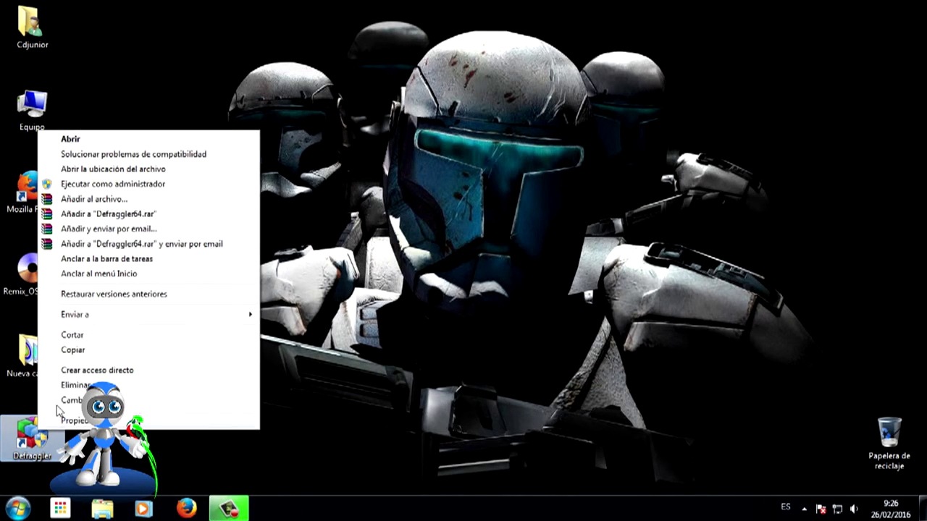
pyautogui.click(98, 183)
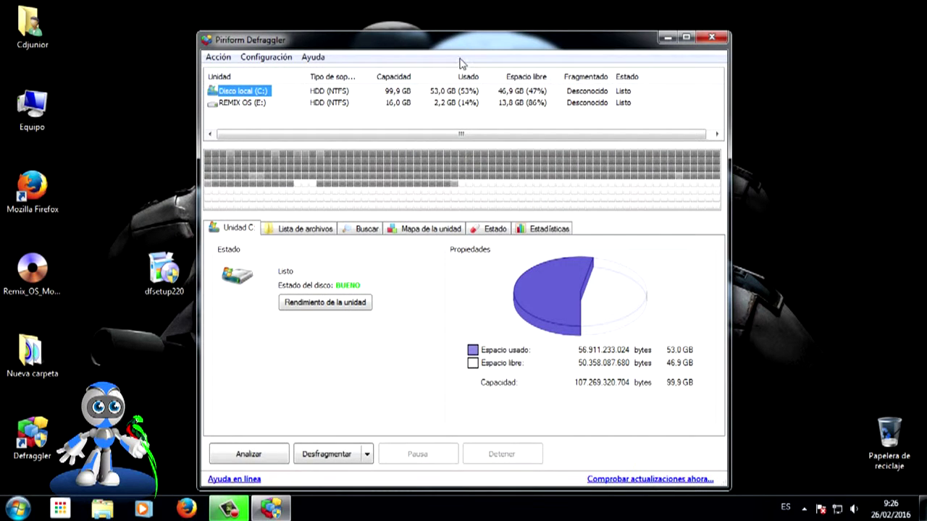
pyautogui.moveTo(466, 45); pyautogui.dragTo(455, 39)
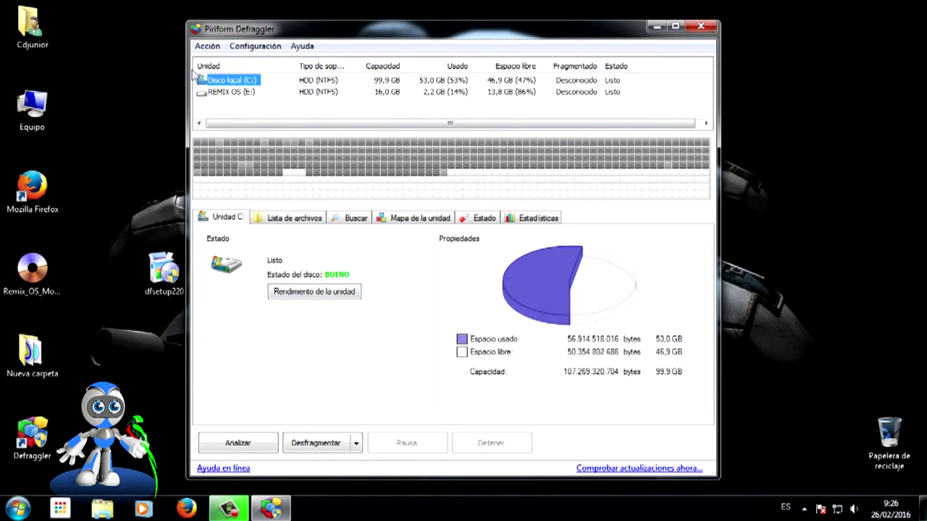
pyautogui.click(239, 447)
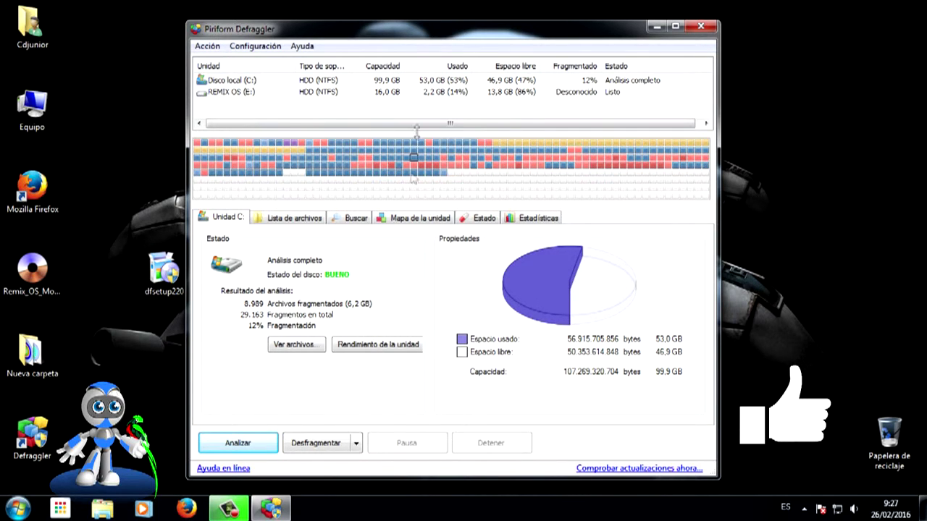
pyautogui.moveTo(430, 21); pyautogui.dragTo(435, 1)
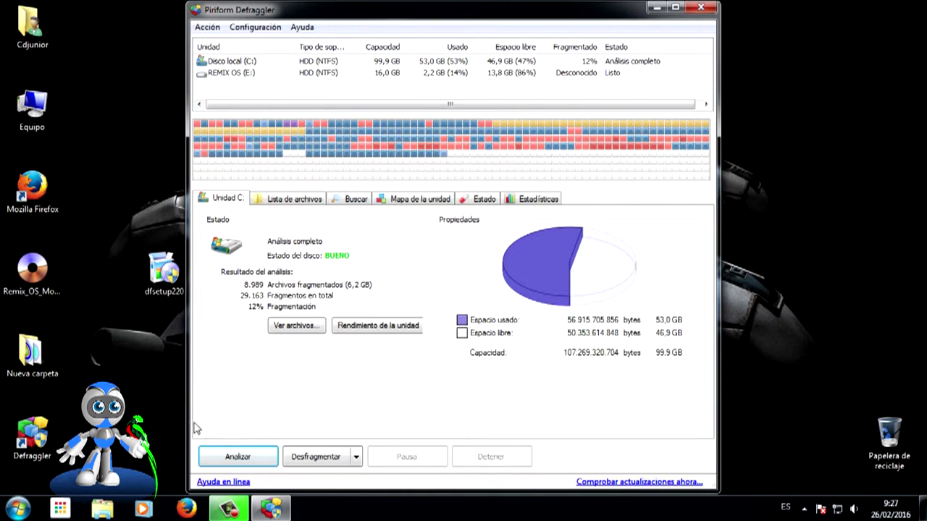
# Start defragmenting Disco local (C:) in Defraggler, and stop the operation by closing out of the program.
pyautogui.click(315, 457)
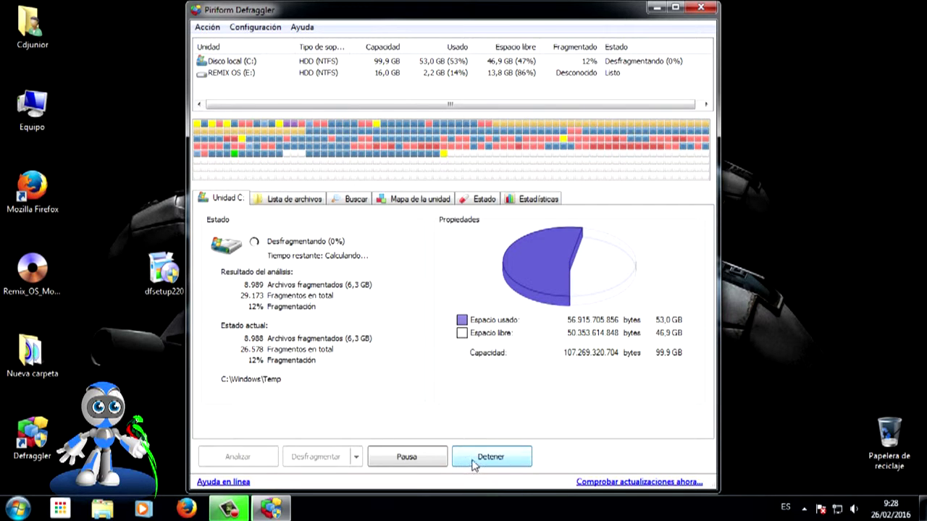
pyautogui.click(476, 462)
pyautogui.click(701, 8)
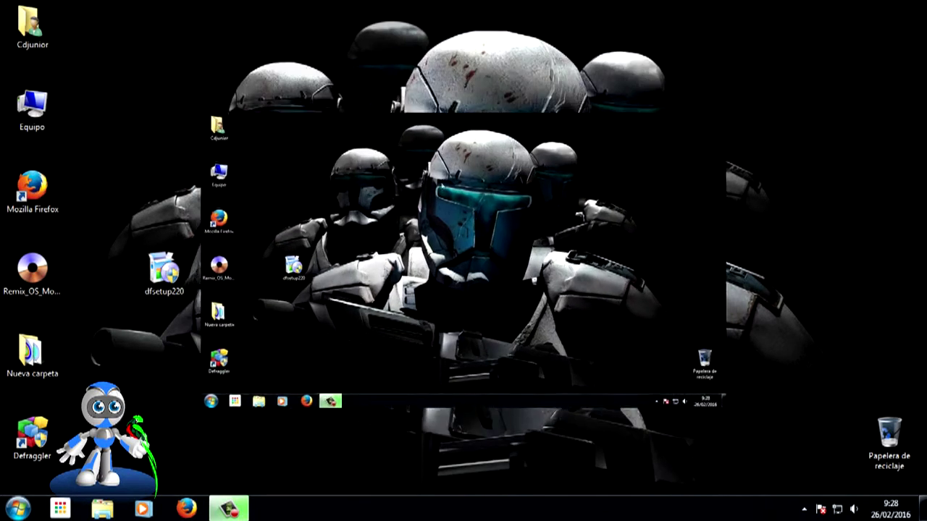
pyautogui.click(18, 508)
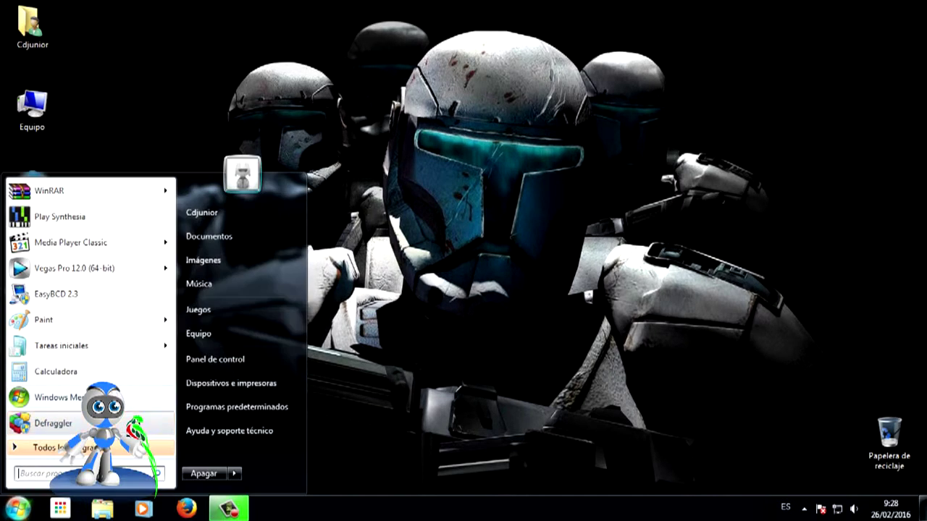
pyautogui.press('Escape')
# Open the path5589 image from the Nueva carpeta desktop folder in the Windows photo viewer.
pyautogui.doubleClick(7, 369)
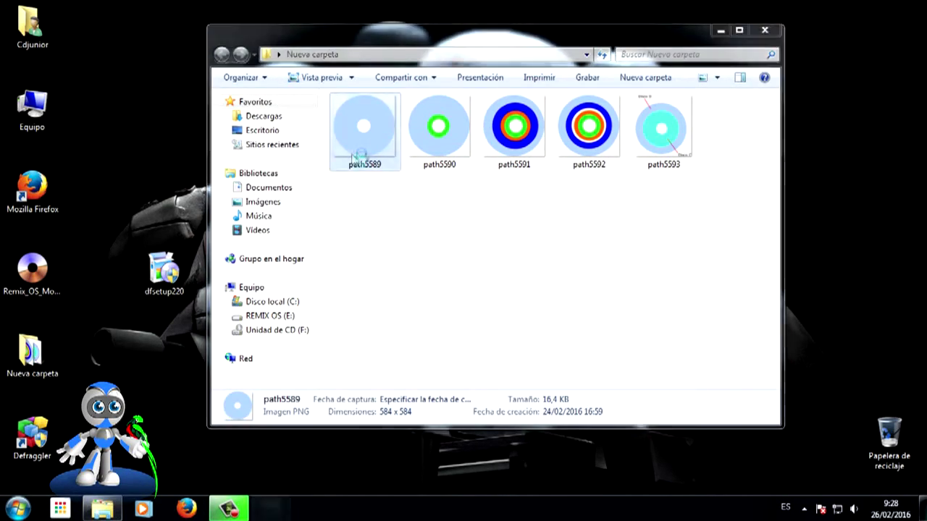
pyautogui.doubleClick(358, 156)
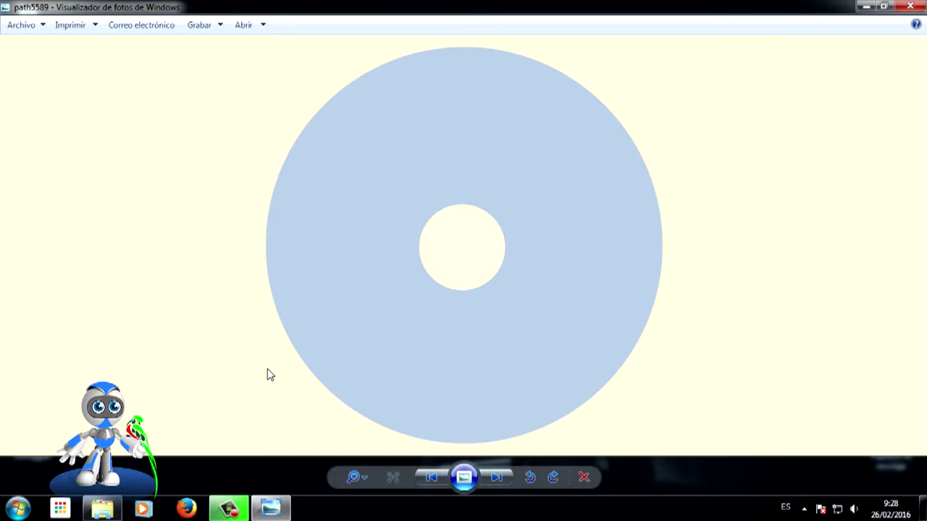
# Advance from path5589 to the path5593 partition image, and briefly view the computer's drives in Equipo before returning to the image.
pyautogui.press('Right')
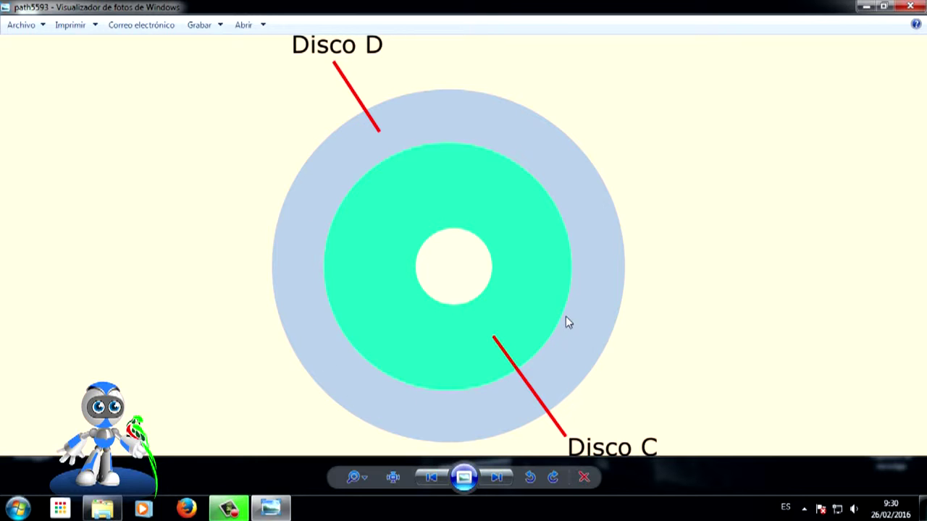
pyautogui.click(17, 507)
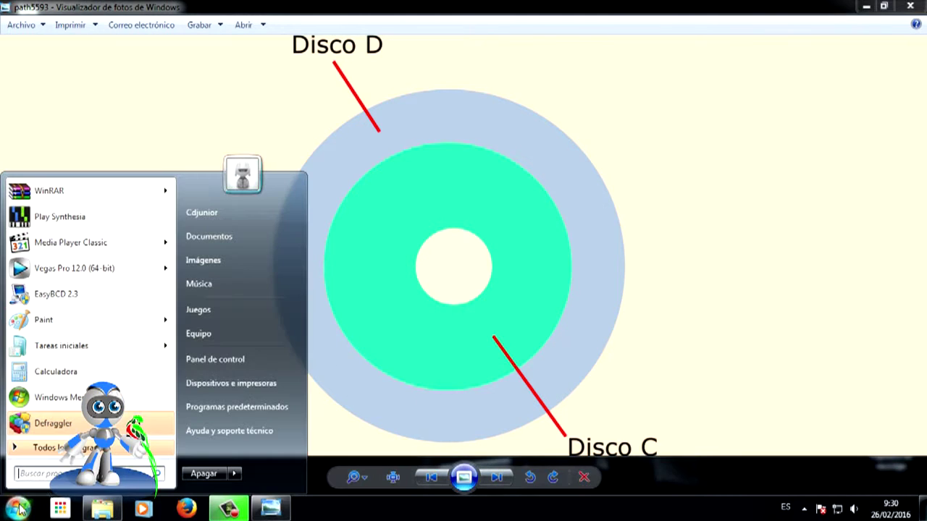
pyautogui.click(197, 333)
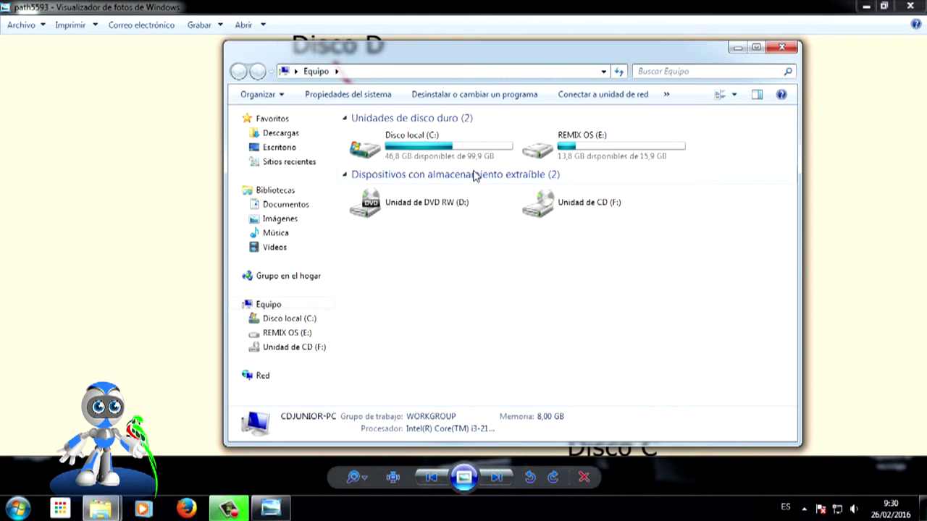
pyautogui.click(182, 367)
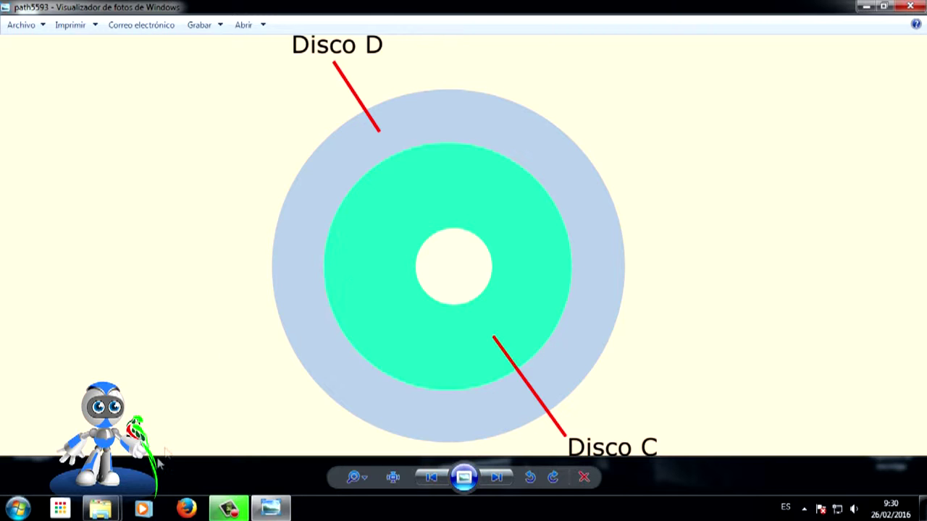
# View the contents of Disco local (C:) from Equipo, and return to the path5593 image.
pyautogui.press('super+e')
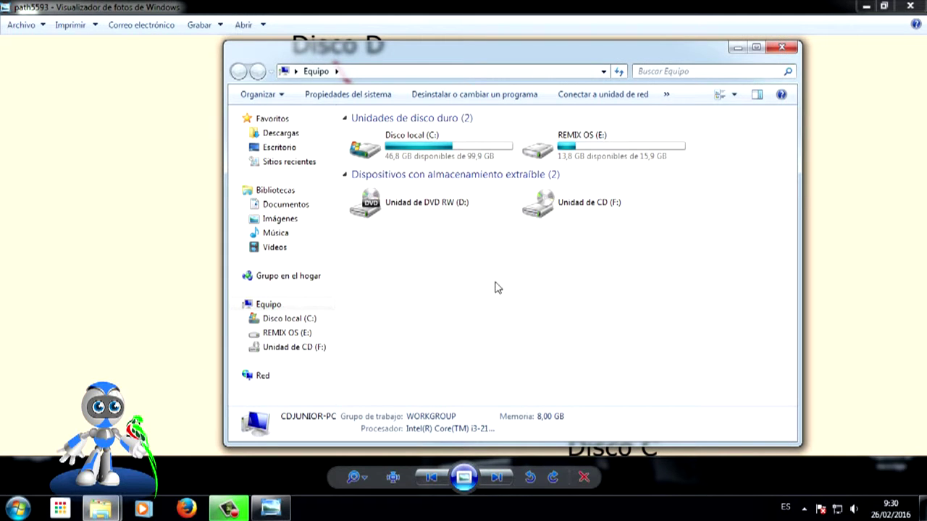
pyautogui.doubleClick(433, 158)
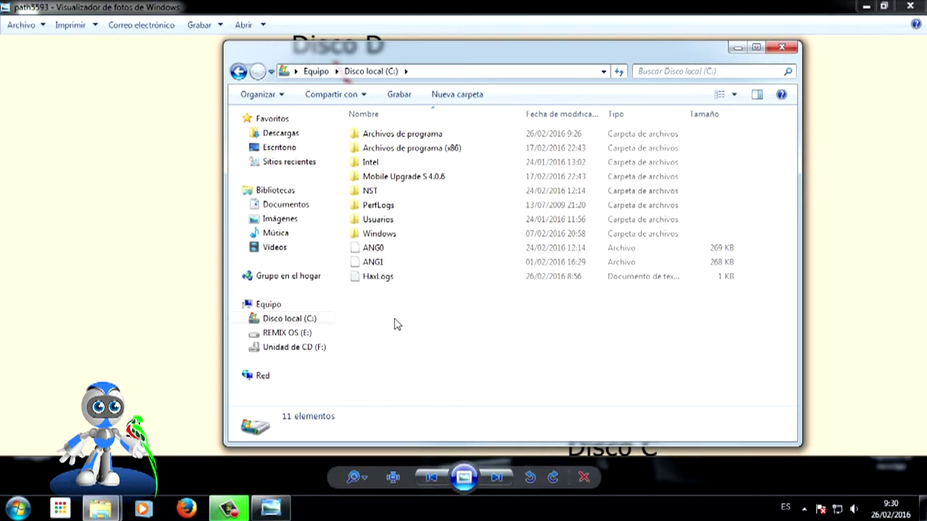
pyautogui.moveTo(442, 316); pyautogui.dragTo(645, 147)
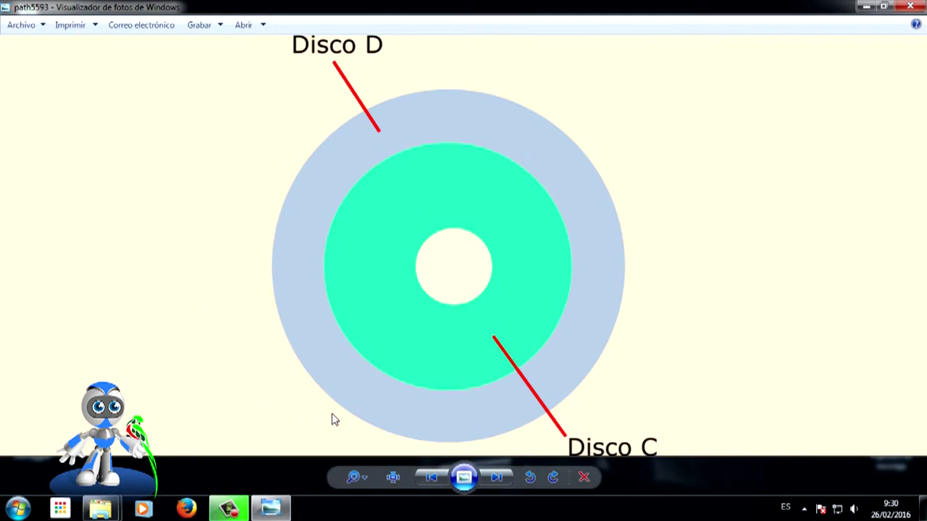
# Go back to the path5589 image and page forward through the disk images to path5593.
pyautogui.press('Left')
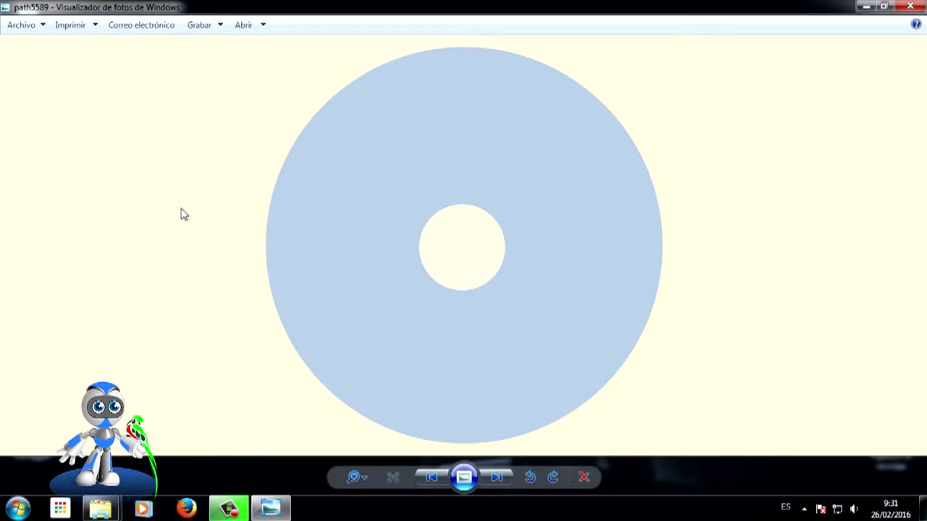
pyautogui.press('Right')
pyautogui.press('Right')
pyautogui.press('Right')
pyautogui.press('Right')
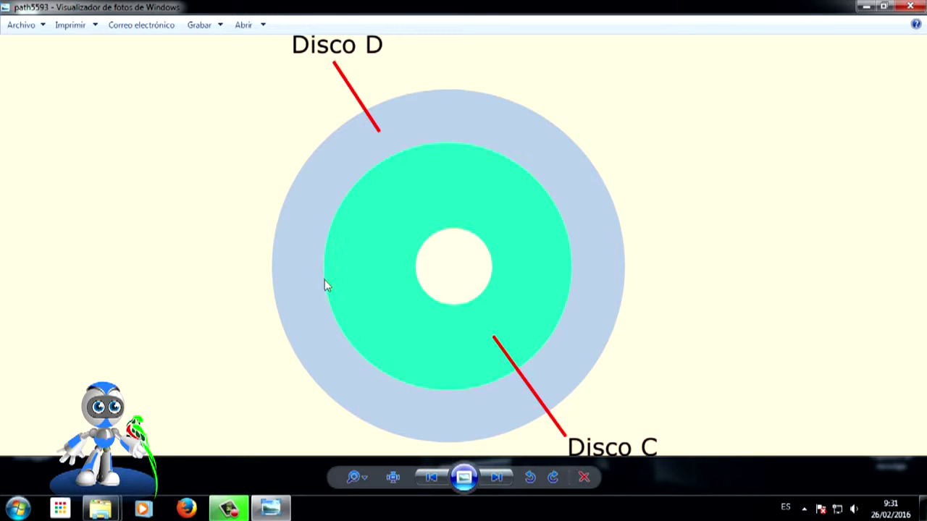
# Bring back the Disco local (C:) window, go up to Equipo, and view the Documentos library before returning to the drive list.
pyautogui.moveTo(101, 507)
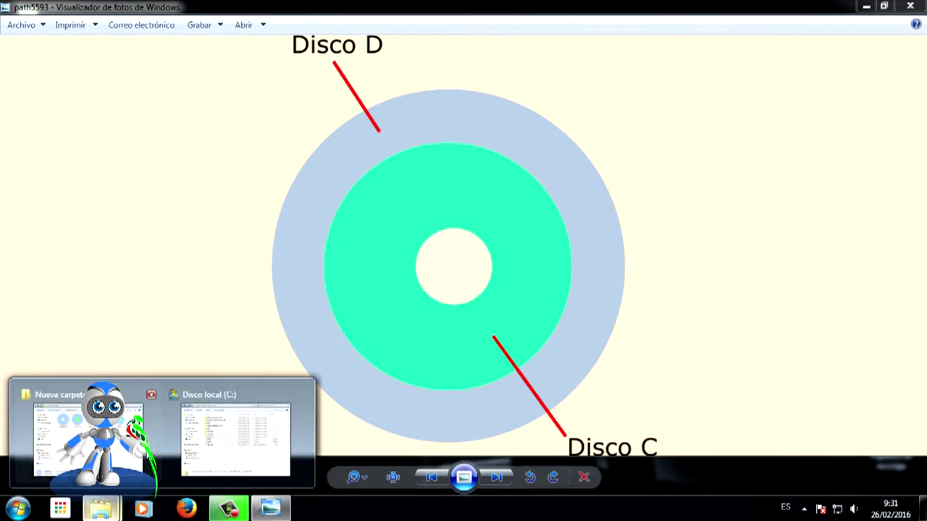
pyautogui.click(226, 435)
pyautogui.click(357, 308)
pyautogui.click(239, 71)
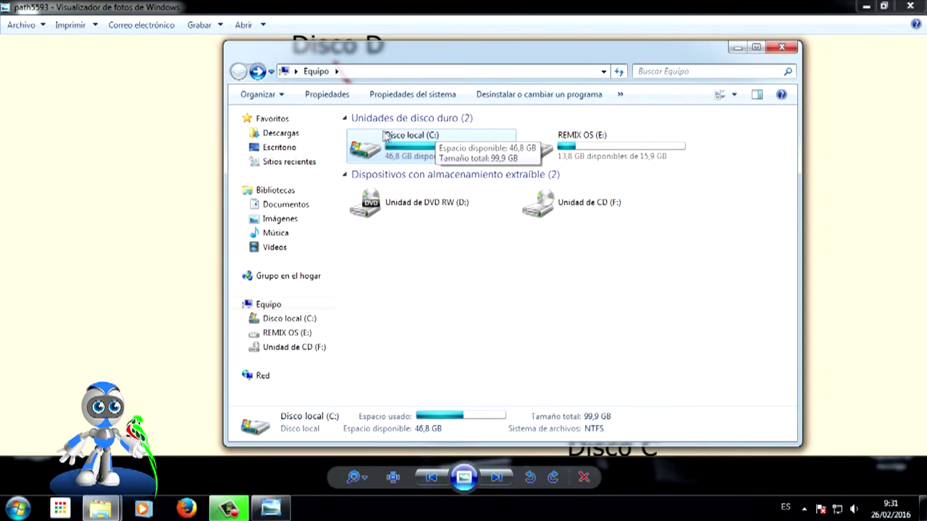
pyautogui.click(282, 206)
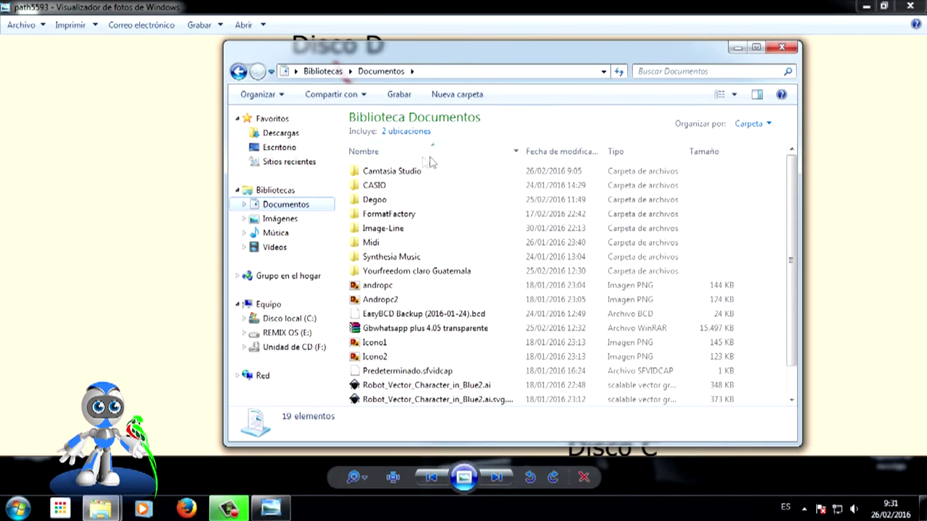
pyautogui.click(240, 74)
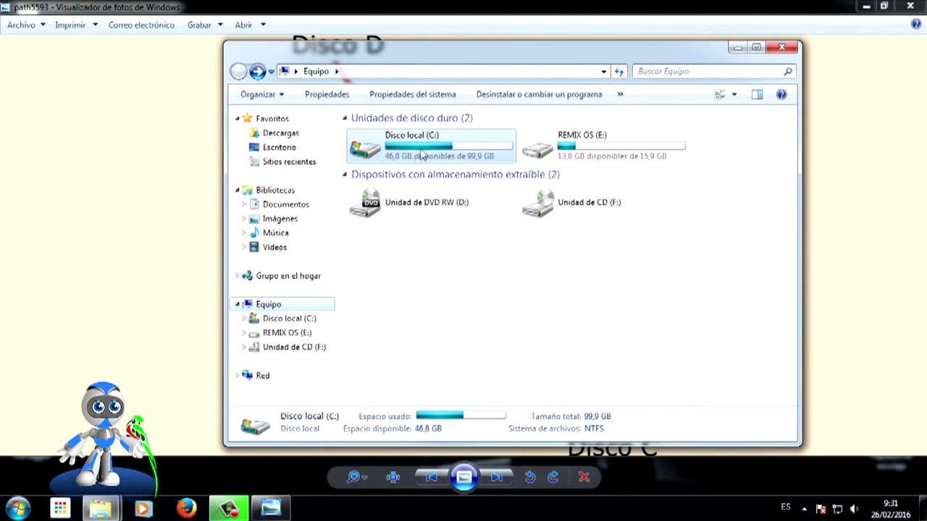
# Examine the contents of the REMIX OS (E:) drive and return to the drive list in Equipo.
pyautogui.doubleClick(570, 156)
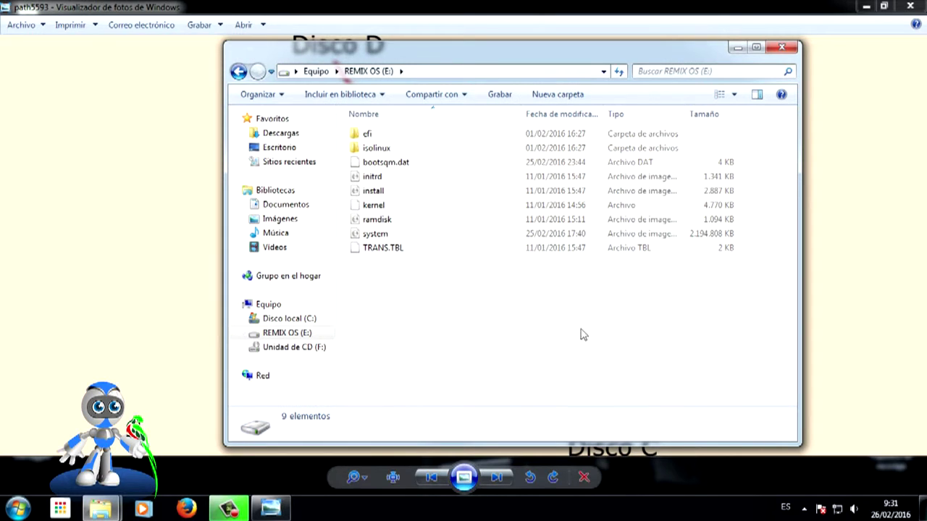
pyautogui.click(238, 71)
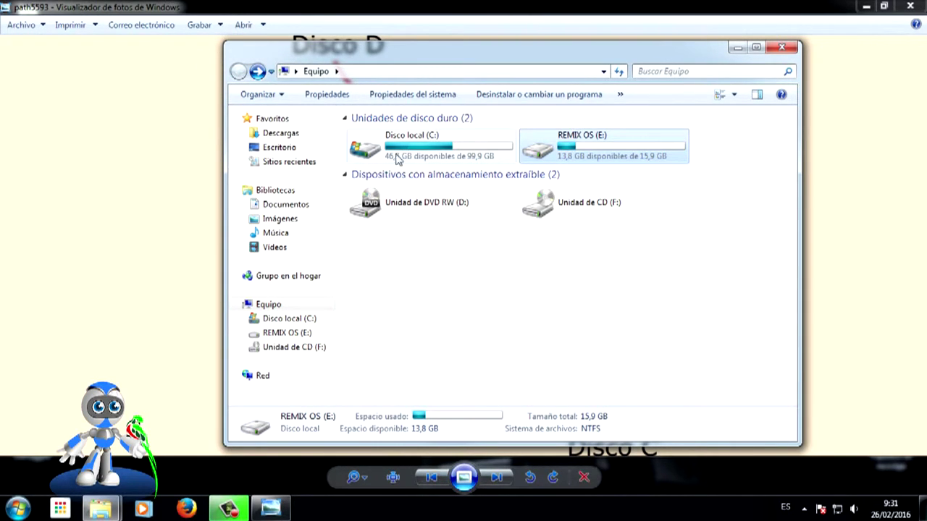
pyautogui.doubleClick(577, 152)
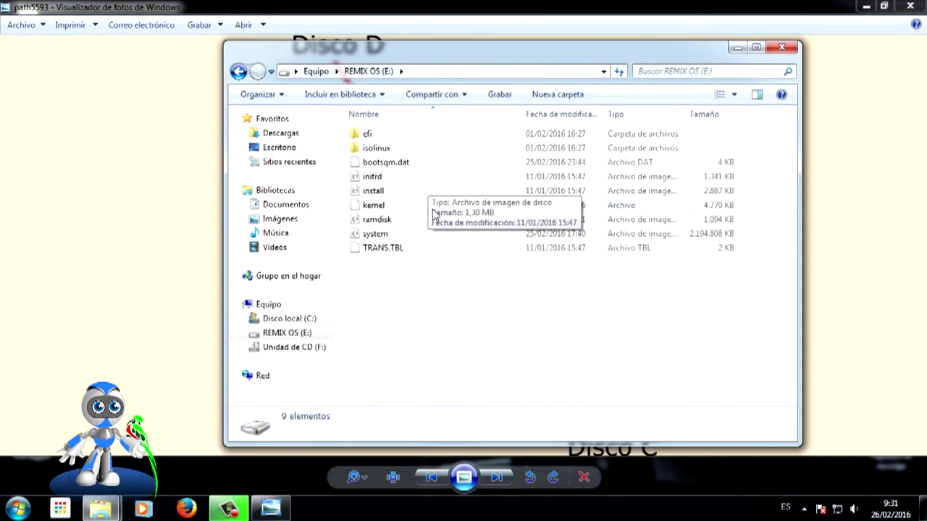
pyautogui.click(239, 71)
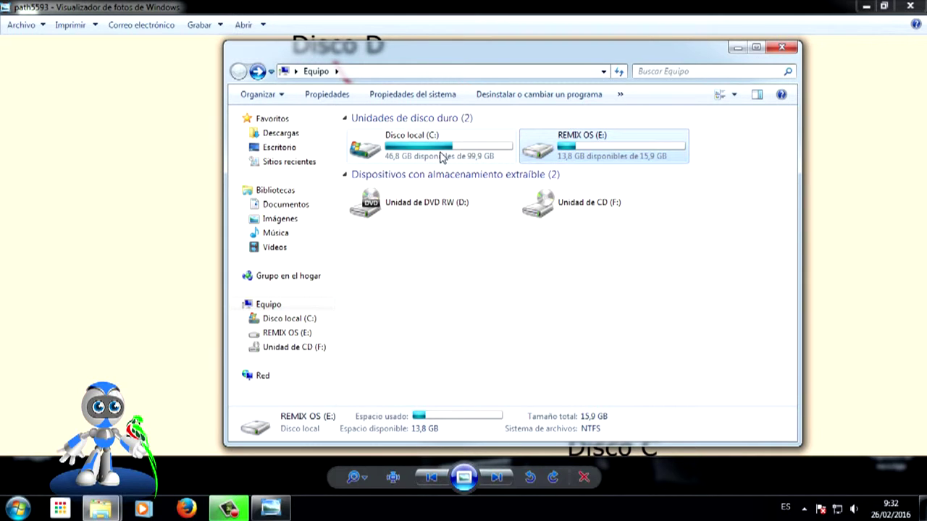
# Open Administración de equipos from Herramientas administrativas in Panel de control, and show Administración de discos.
pyautogui.click(17, 508)
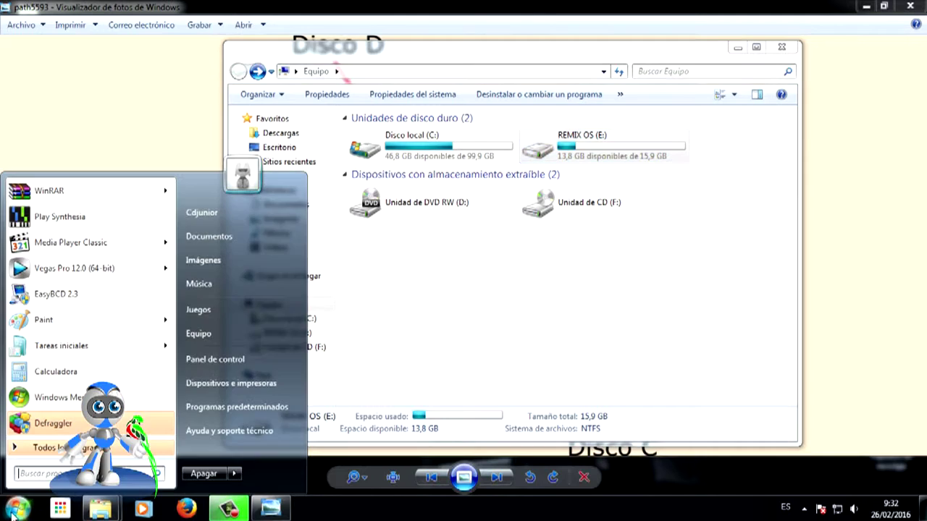
pyautogui.click(209, 359)
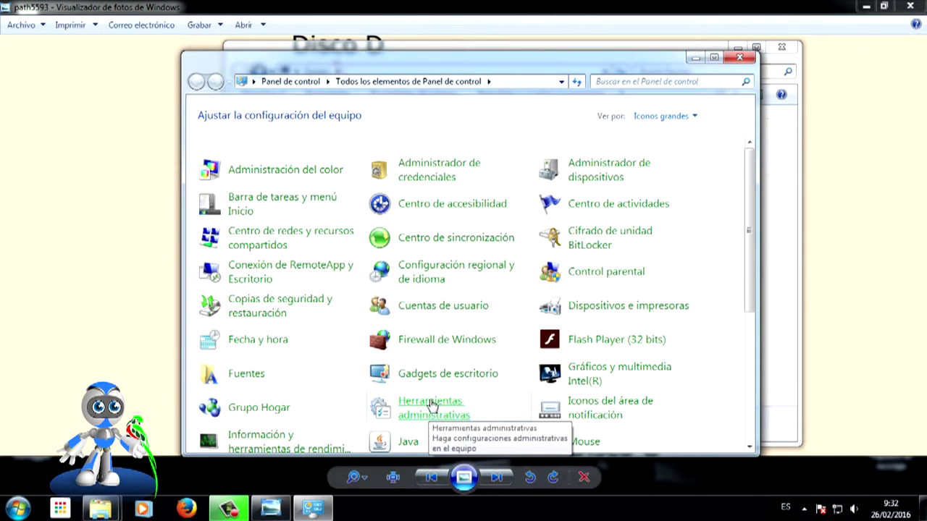
pyautogui.click(432, 404)
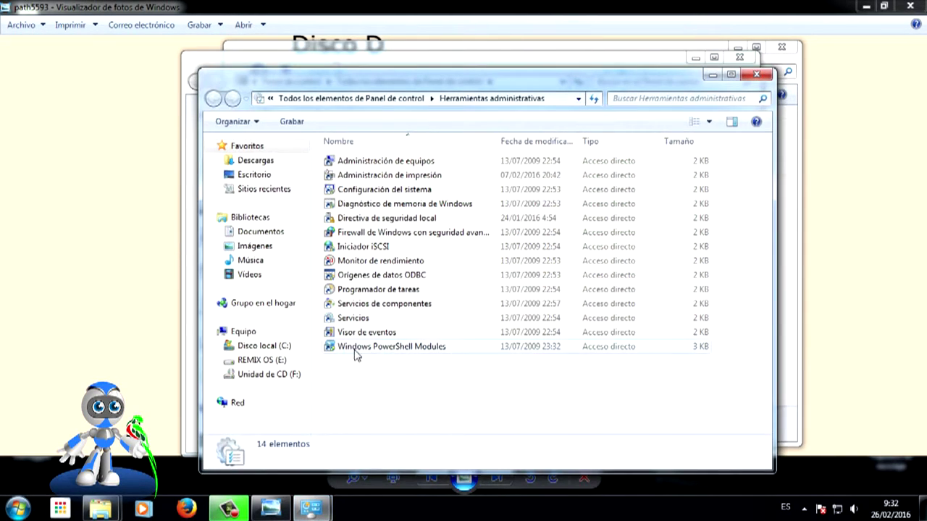
pyautogui.click(368, 165)
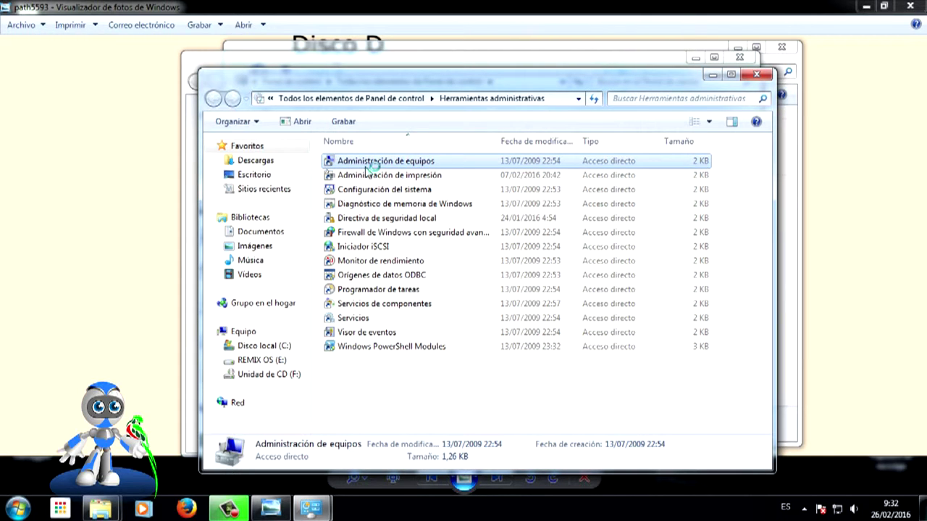
pyautogui.doubleClick(368, 166)
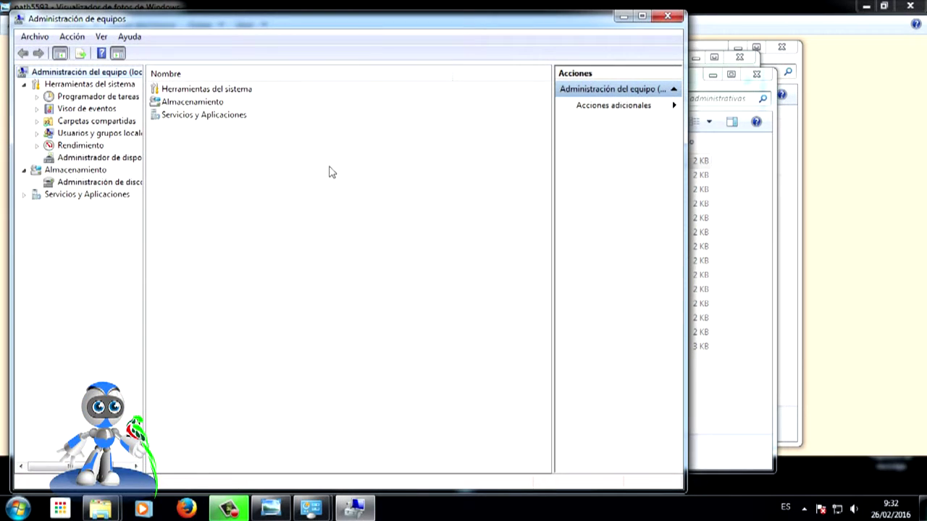
pyautogui.click(95, 186)
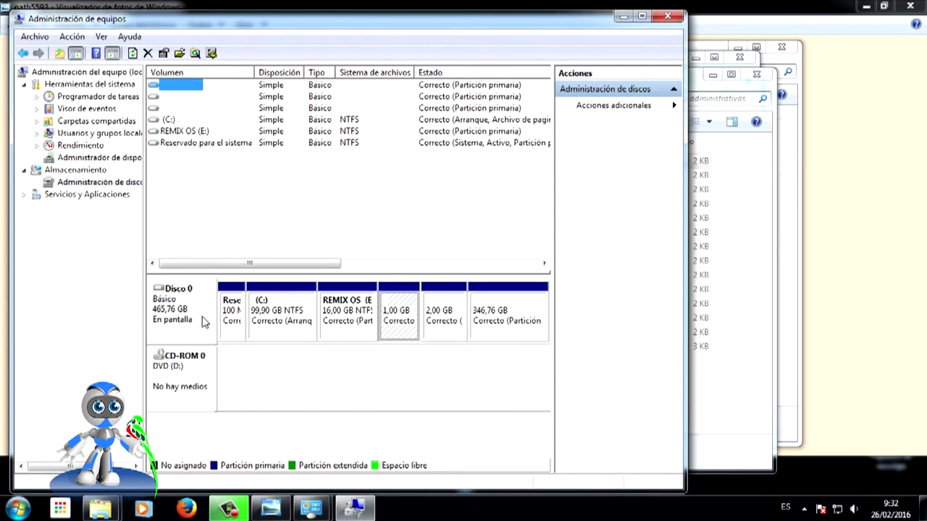
# Close the windows behind Administración de equipos, and select the Reservado para el sistema and (C:) volumes to examine their partitions on Disco 0.
pyautogui.click(756, 73)
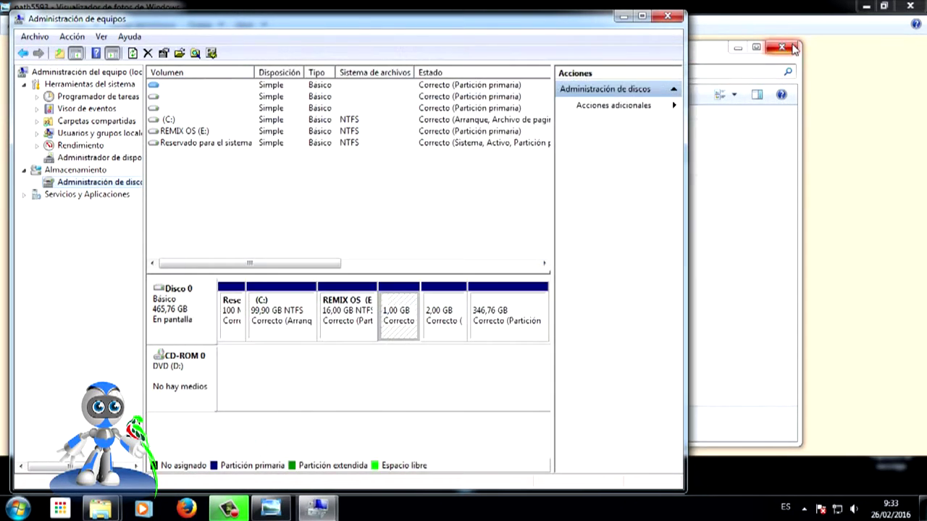
pyautogui.moveTo(299, 28); pyautogui.dragTo(387, 29)
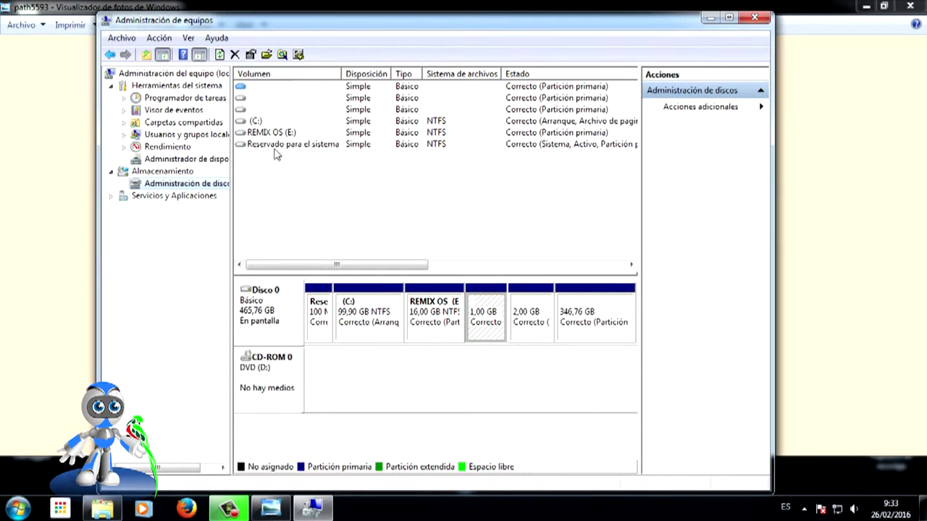
pyautogui.click(333, 147)
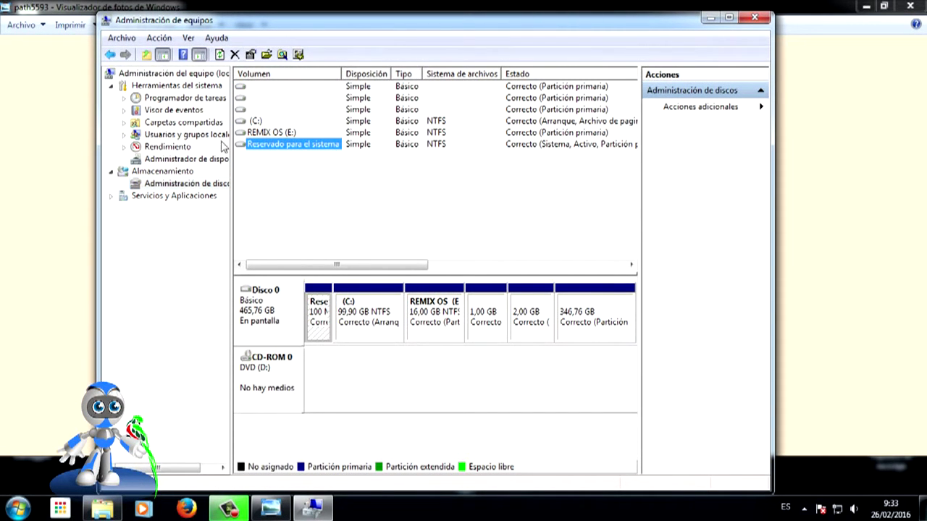
pyautogui.click(254, 120)
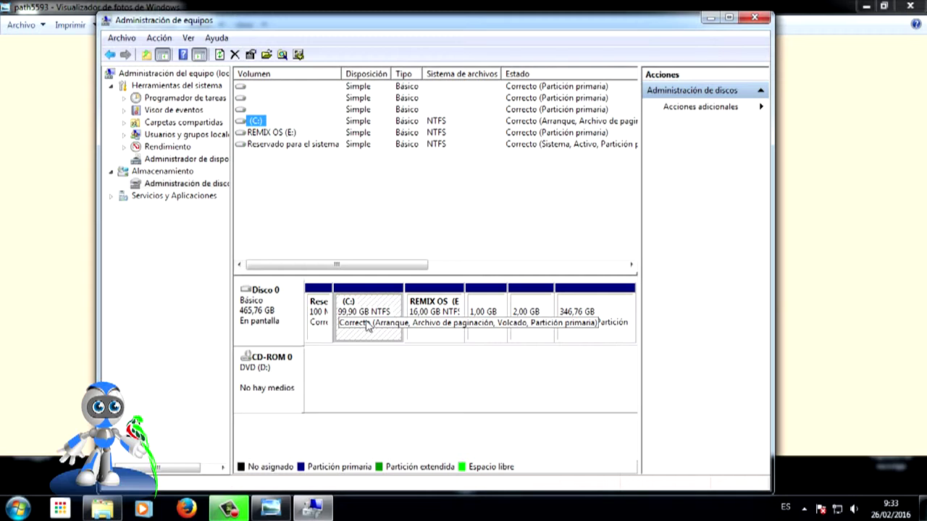
pyautogui.click(275, 148)
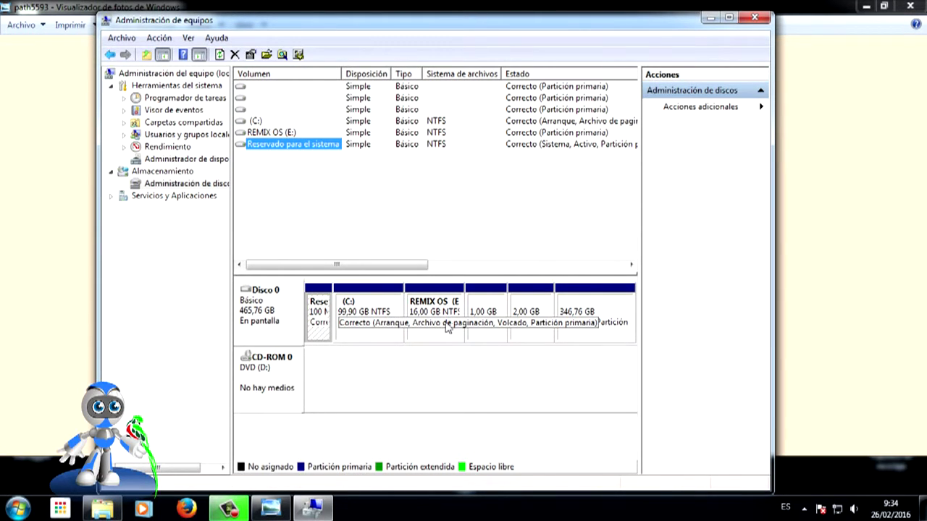
# Close Administración de equipos, the photo viewer and Nueva carpeta, reopening path5593 for one more look before leaving the folder.
pyautogui.click(754, 17)
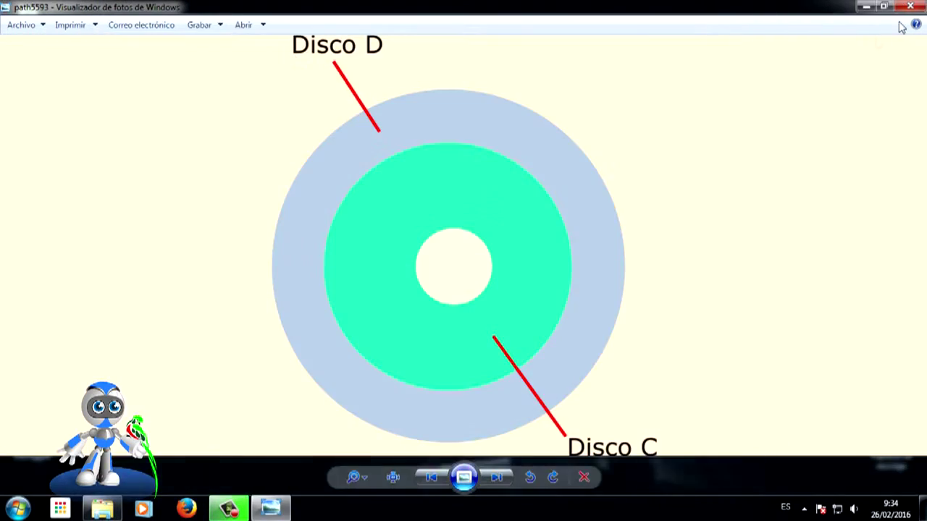
pyautogui.click(910, 6)
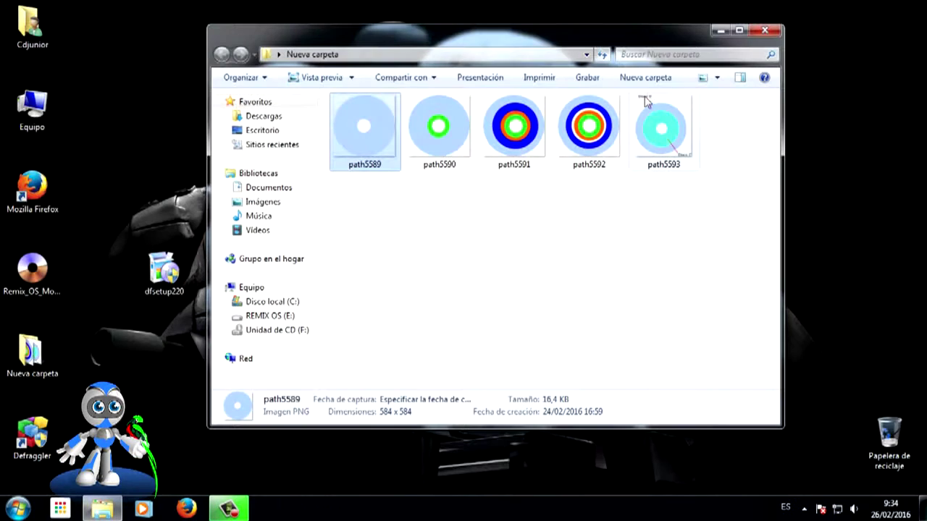
pyautogui.doubleClick(681, 147)
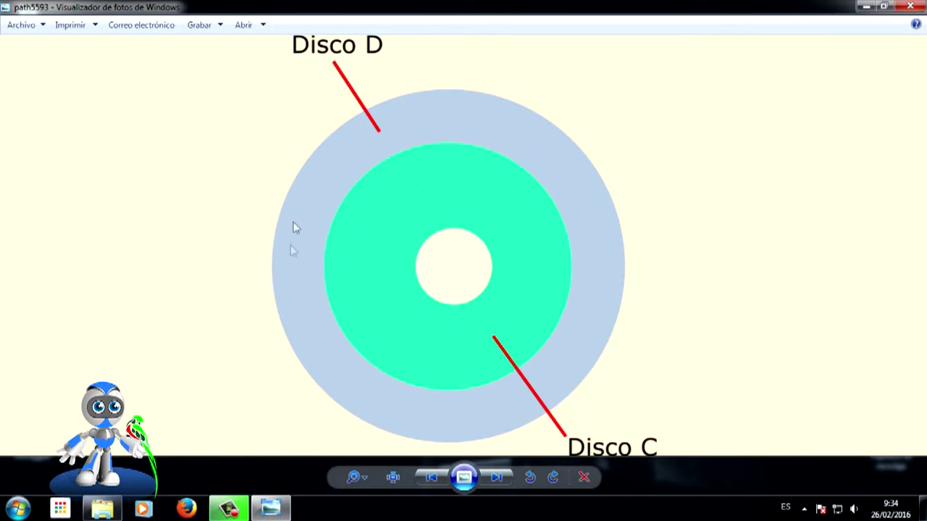
pyautogui.click(910, 6)
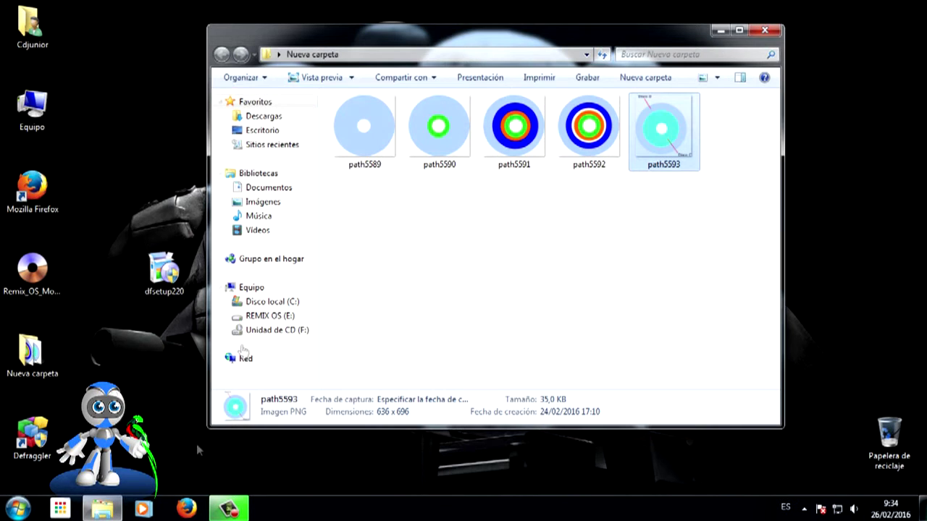
pyautogui.click(762, 31)
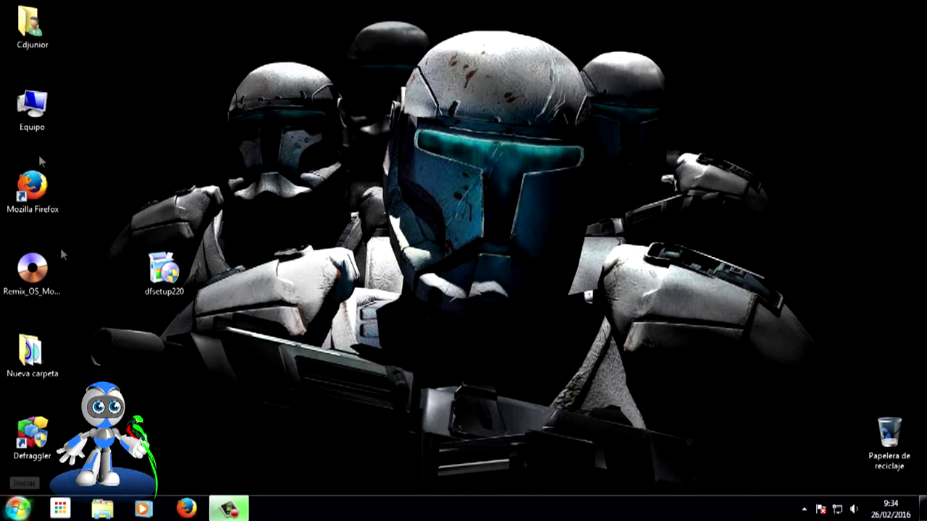
# Open the user's personal folder from the Windows start menu.
pyautogui.click(17, 508)
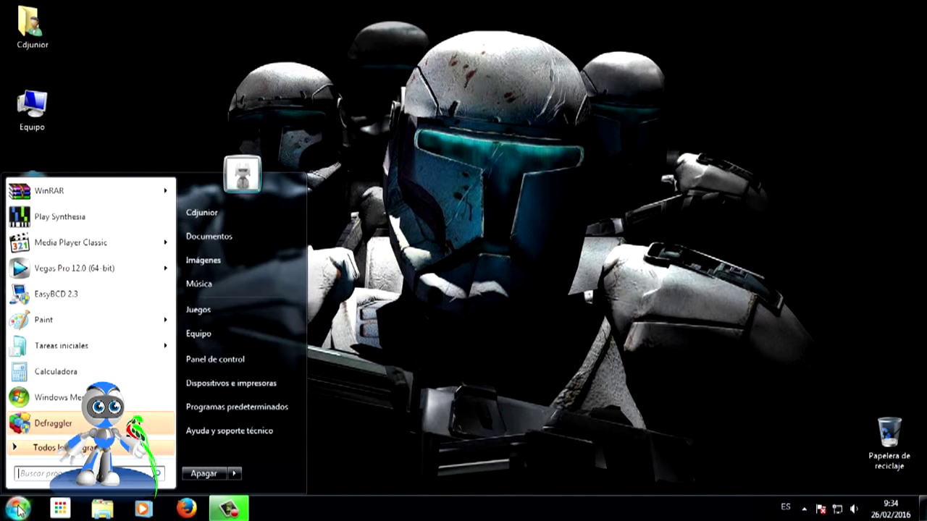
pyautogui.click(216, 212)
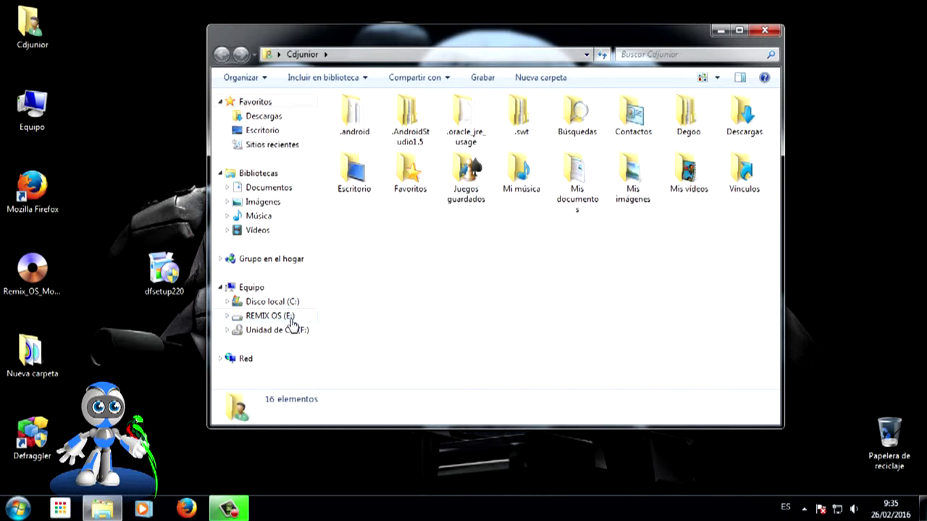
# Change the drive letter in the storage location of Mis documentos to E:, then cancel the properties without applying.
pyautogui.click(578, 174)
pyautogui.rightClick(578, 174)
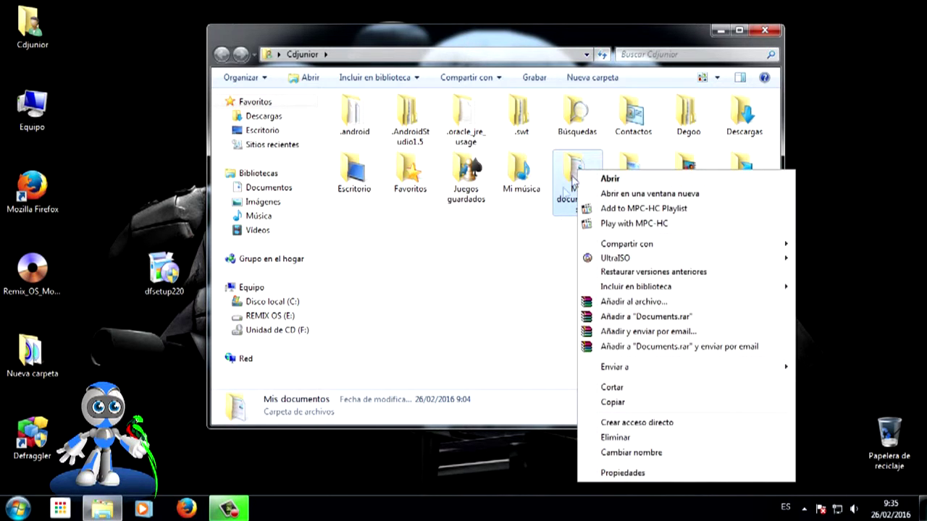
pyautogui.click(620, 474)
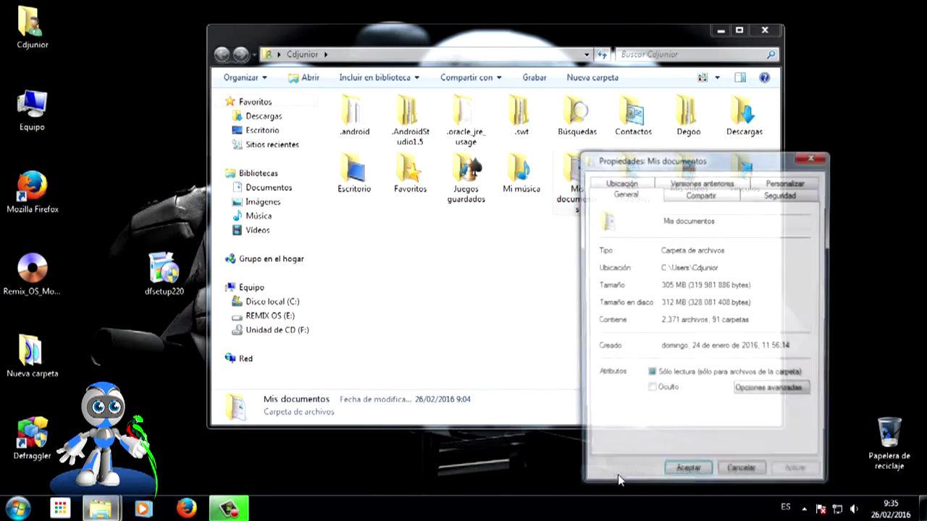
pyautogui.moveTo(710, 168); pyautogui.dragTo(485, 142)
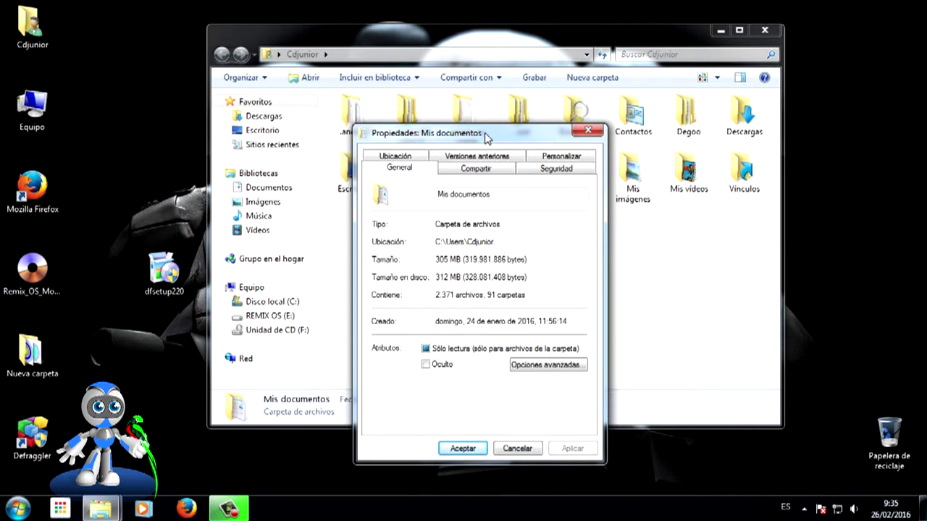
pyautogui.click(397, 157)
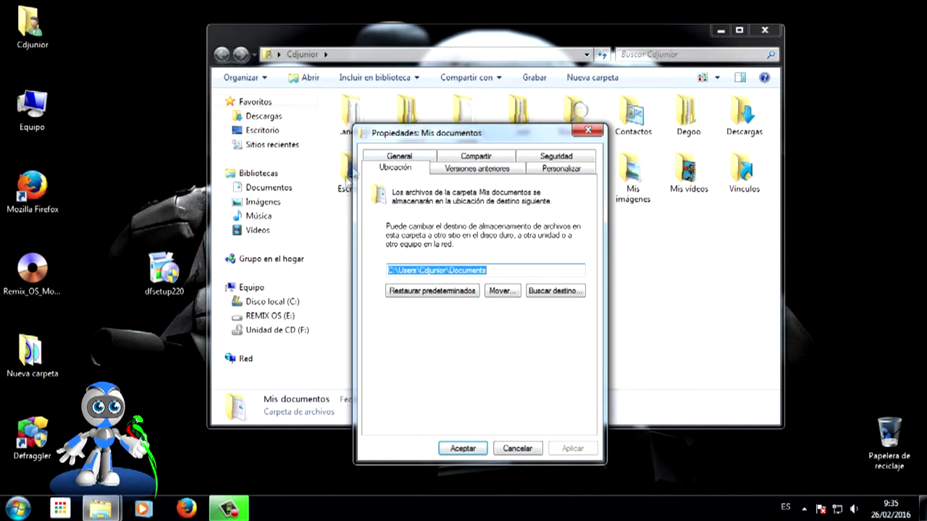
pyautogui.click(391, 270)
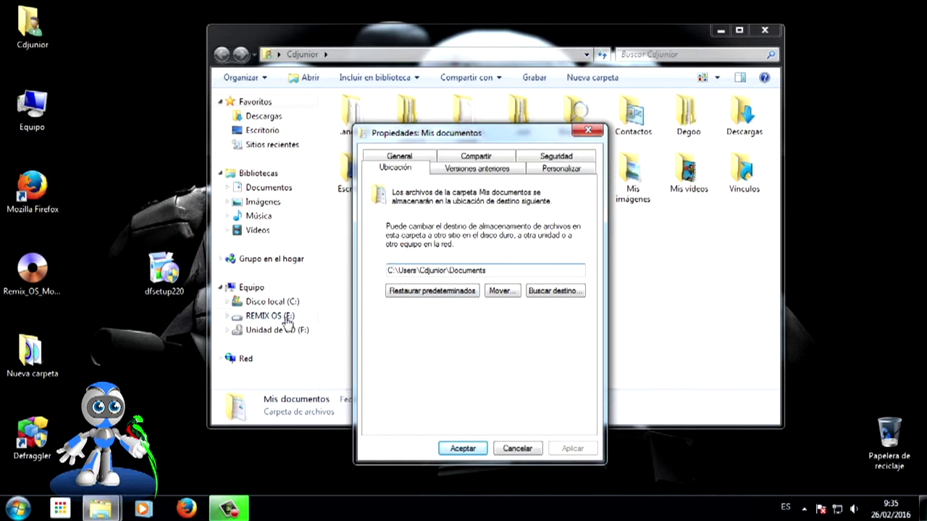
pyautogui.press('BackSpace')
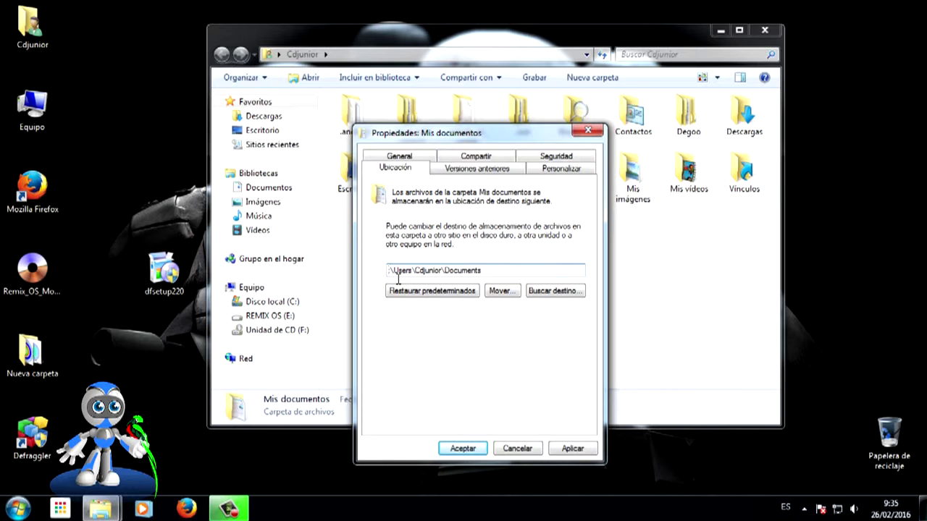
pyautogui.write('E')
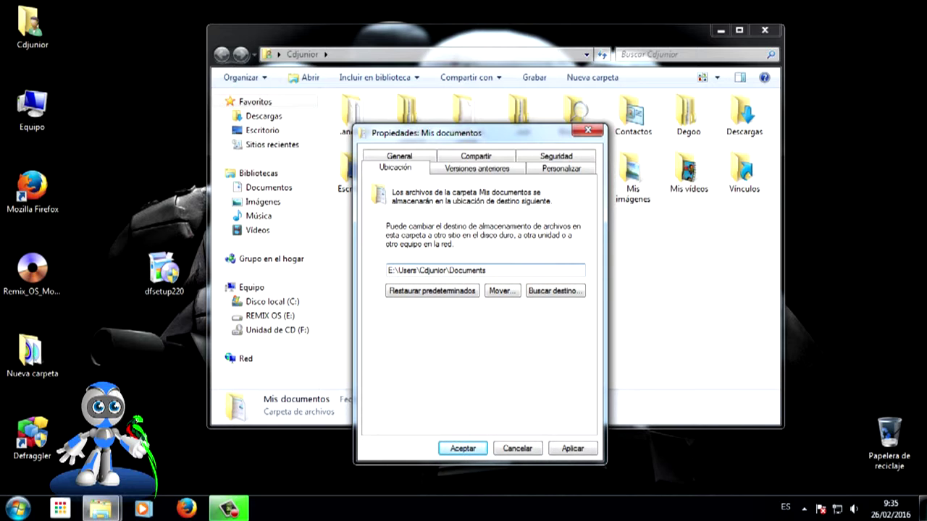
pyautogui.click(518, 449)
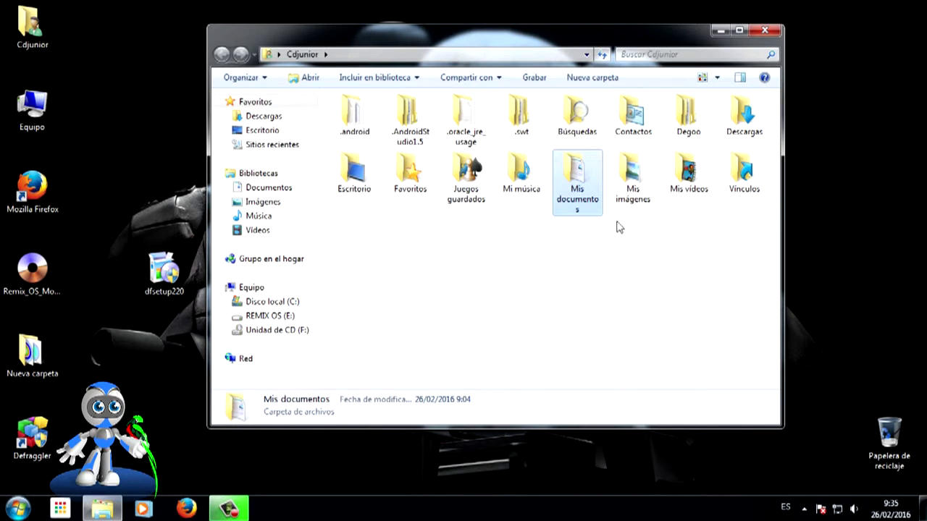
# Change the drive letter in the storage location of the Mi música folder to E: in its properties.
pyautogui.doubleClick(533, 181)
pyautogui.click(222, 54)
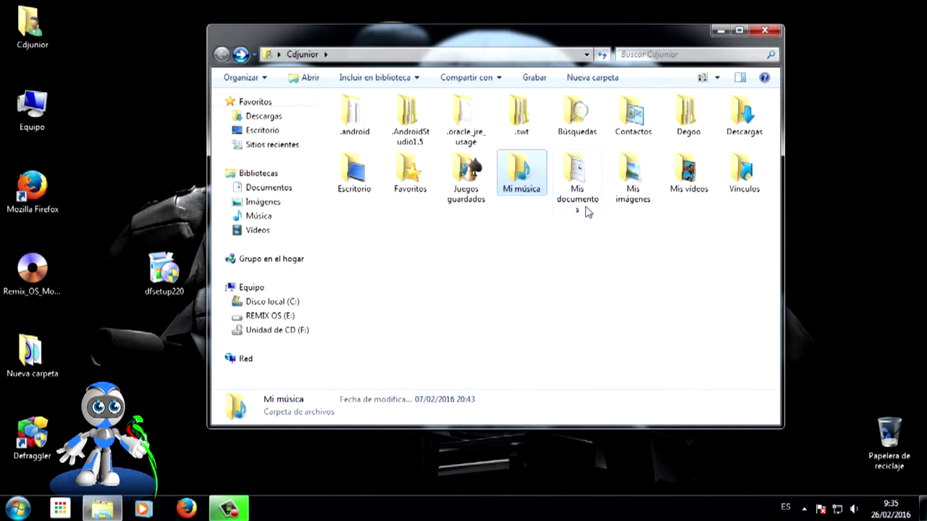
pyautogui.rightClick(519, 186)
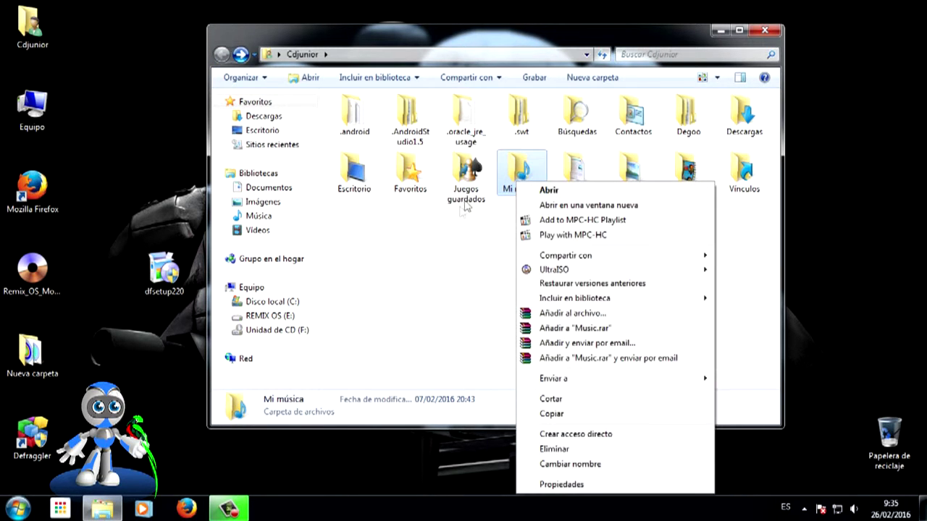
pyautogui.click(560, 485)
pyautogui.click(576, 192)
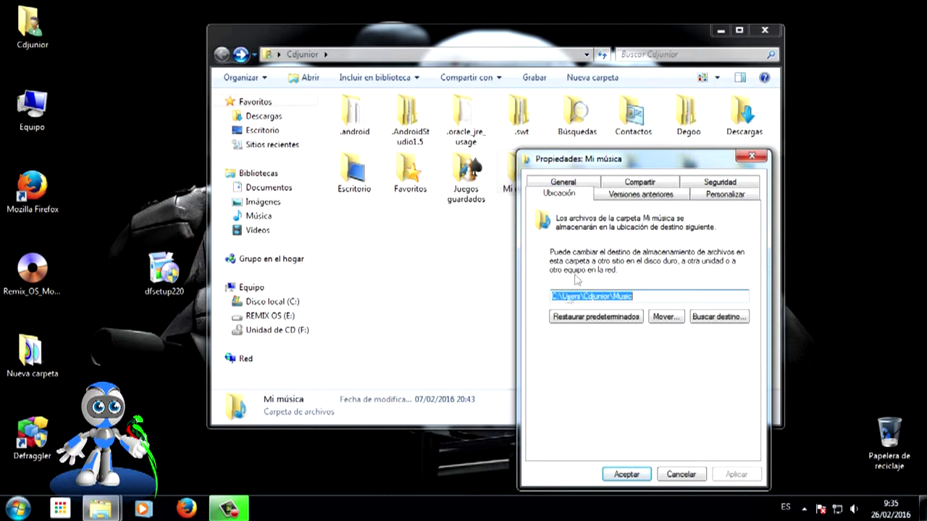
pyautogui.click(562, 297)
pyautogui.press('BackSpace')
pyautogui.press('BackSpace')
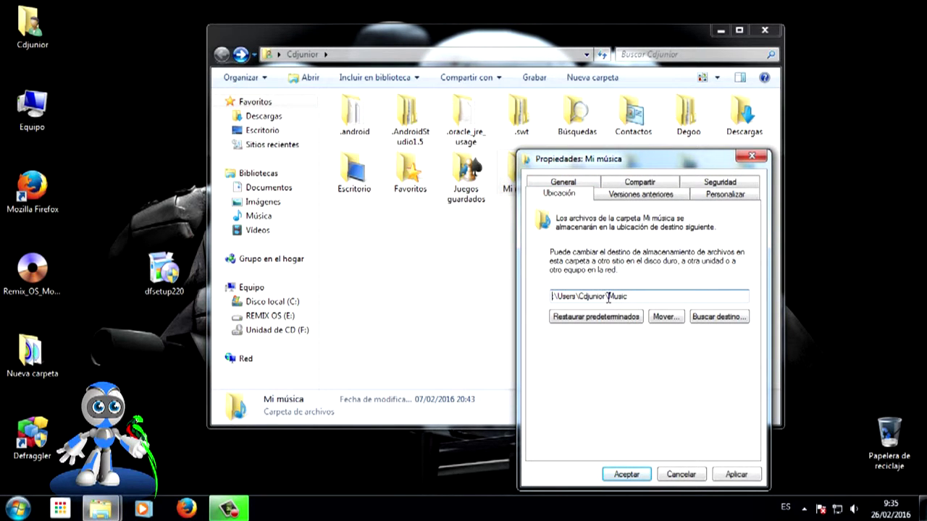
pyautogui.write('E')
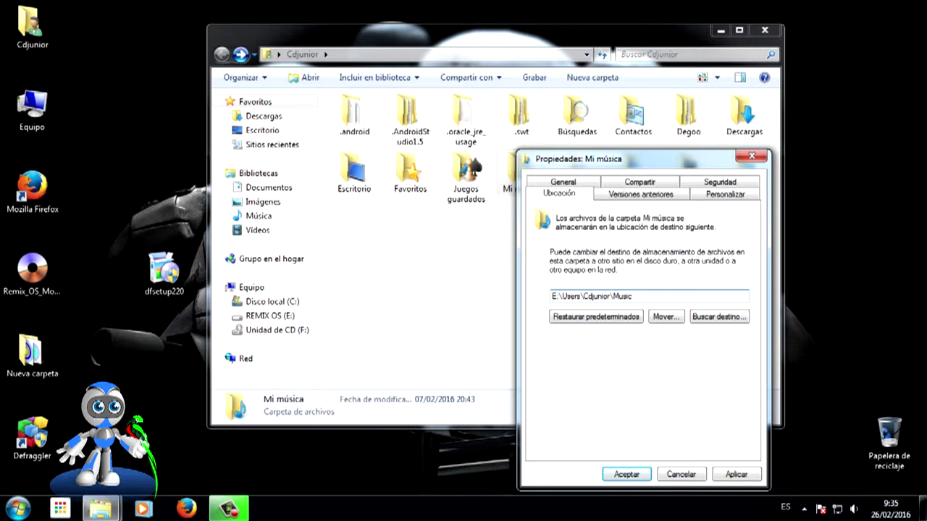
pyautogui.write(':')
# Apply the new Mi música location, creating the missing destination folder and moving all files from the previous location.
pyautogui.click(736, 476)
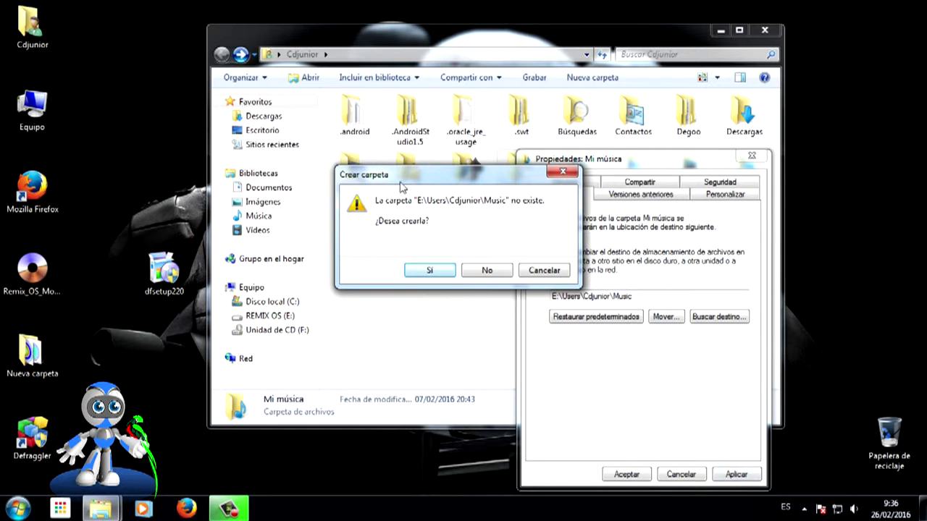
pyautogui.click(430, 270)
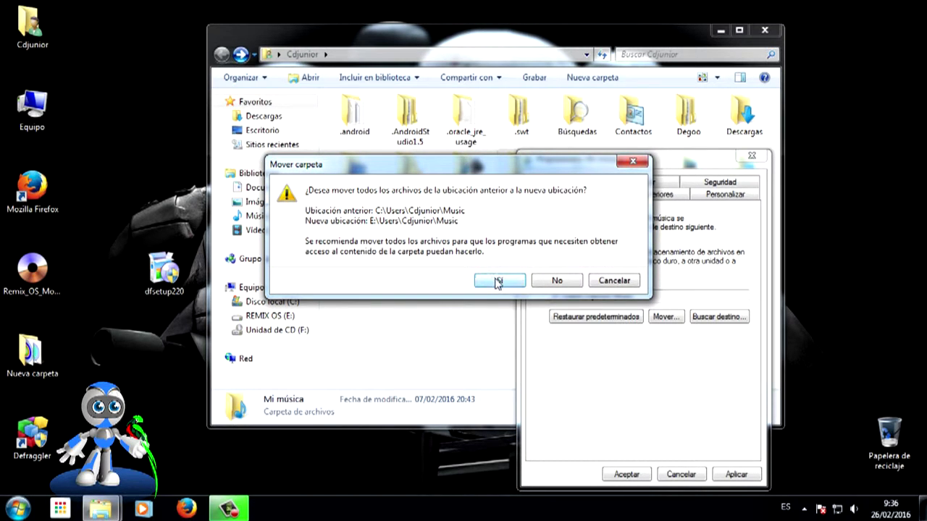
pyautogui.click(500, 282)
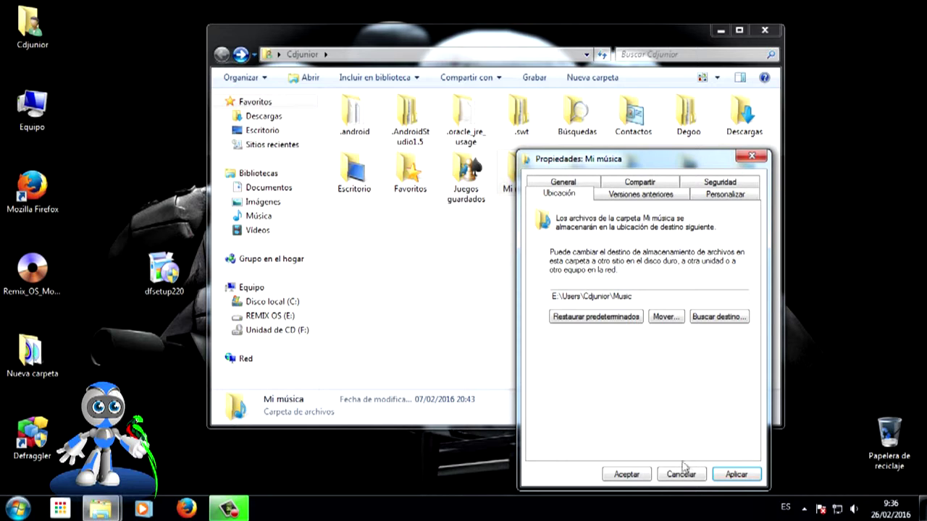
pyautogui.click(736, 475)
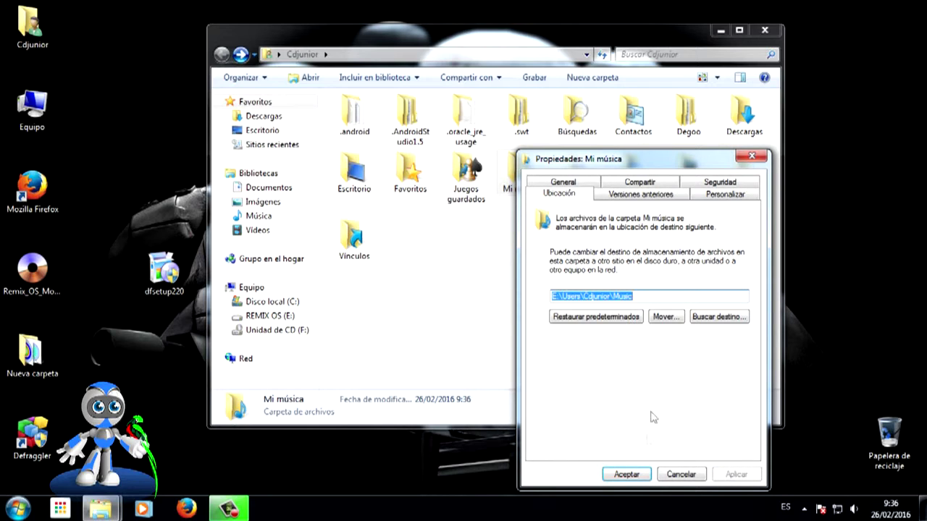
pyautogui.click(626, 474)
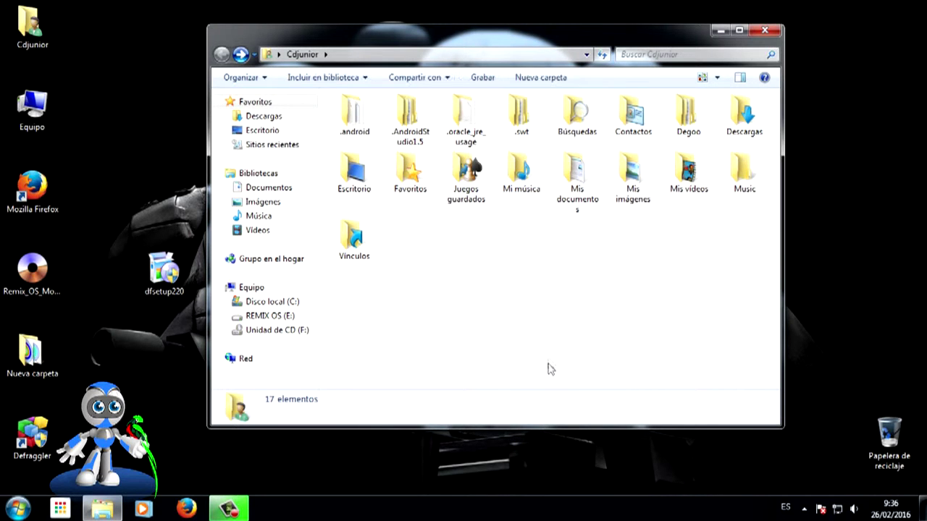
# Reopen the properties of Mi música to check its storage location, then close them without changes.
pyautogui.rightClick(527, 190)
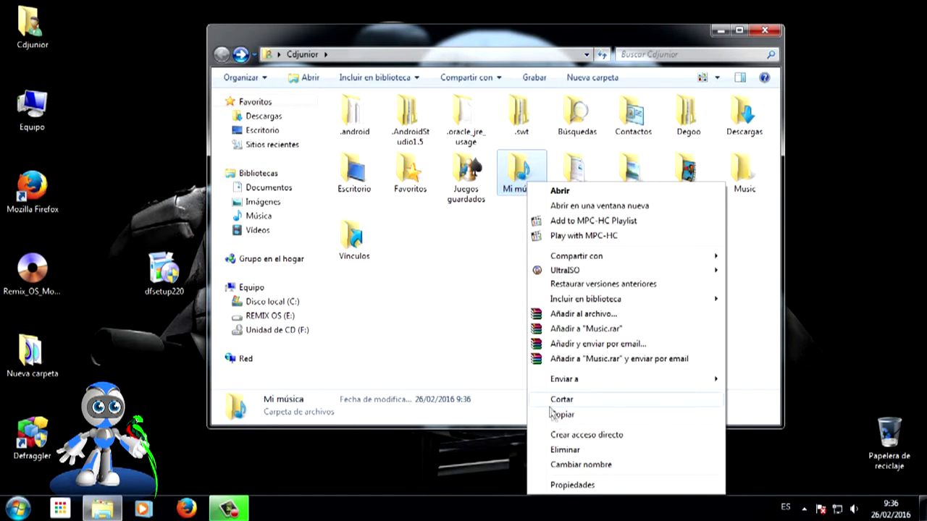
pyautogui.click(576, 485)
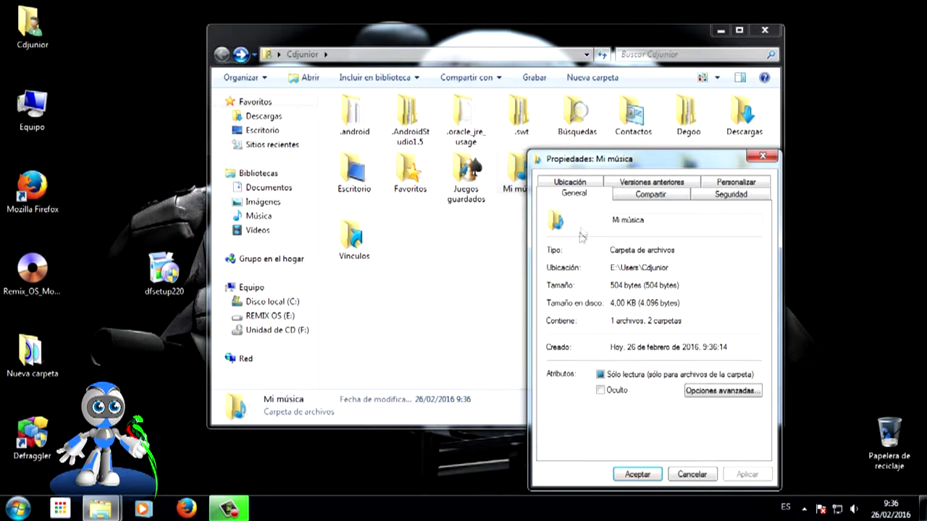
pyautogui.click(584, 185)
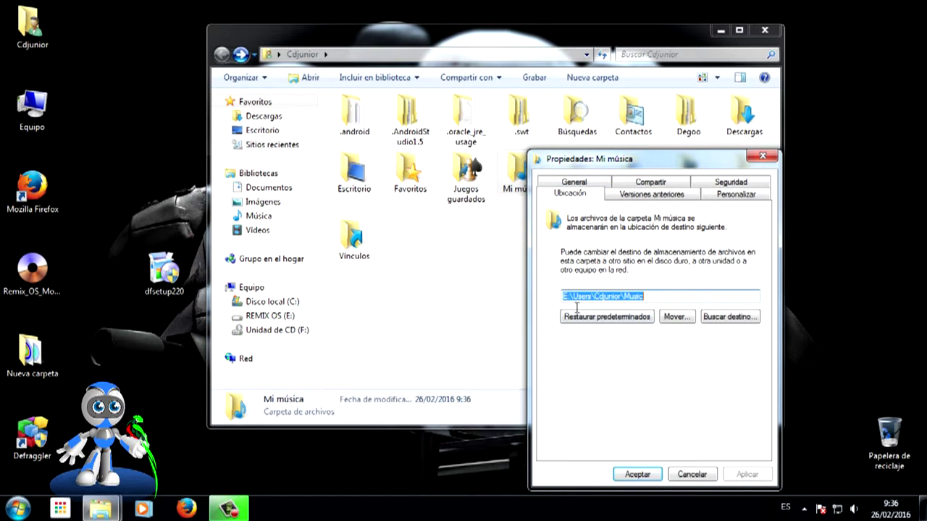
pyautogui.click(691, 474)
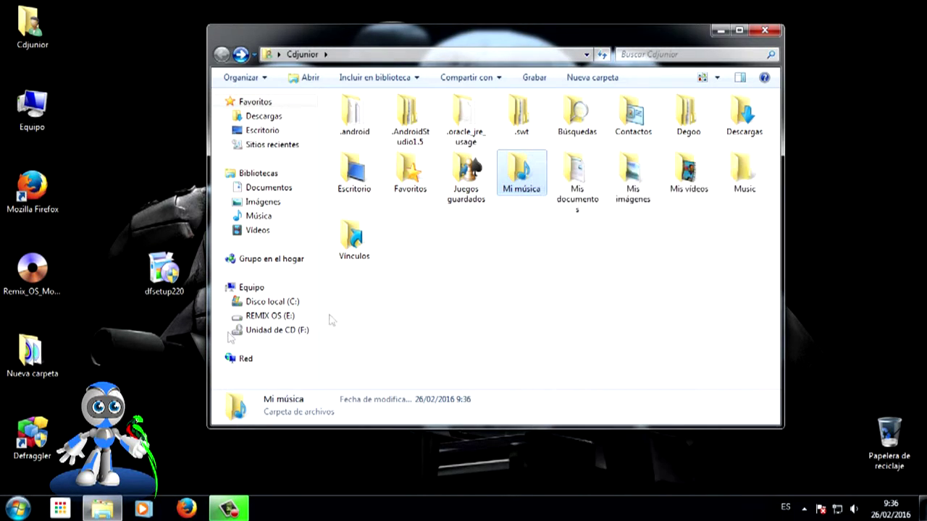
# Browse REMIX OS (E:) through Users and the personal folder to the moved Mi música, then return to the drive root and close the window.
pyautogui.click(248, 319)
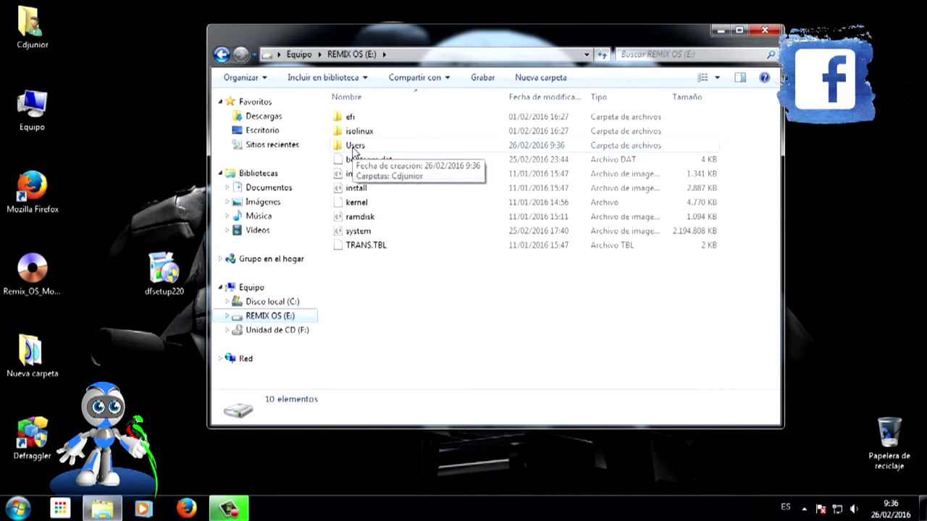
pyautogui.doubleClick(356, 147)
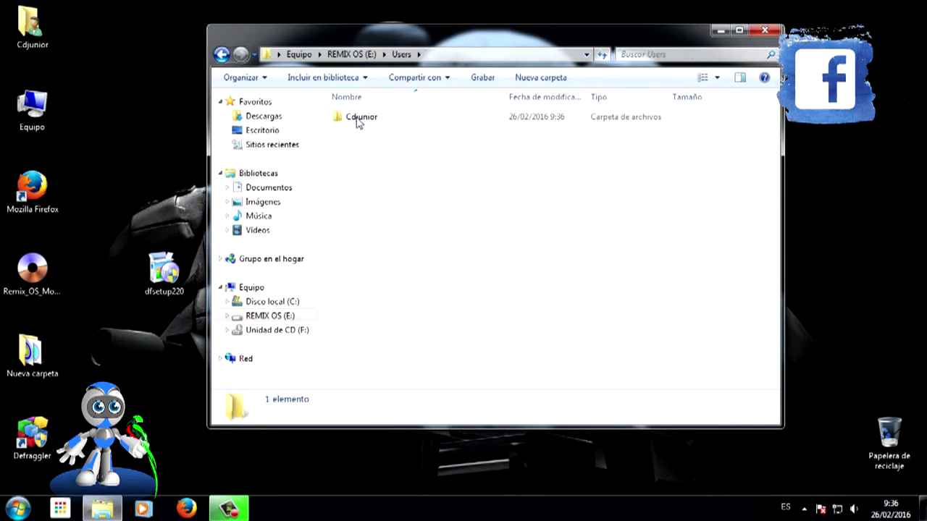
pyautogui.doubleClick(356, 120)
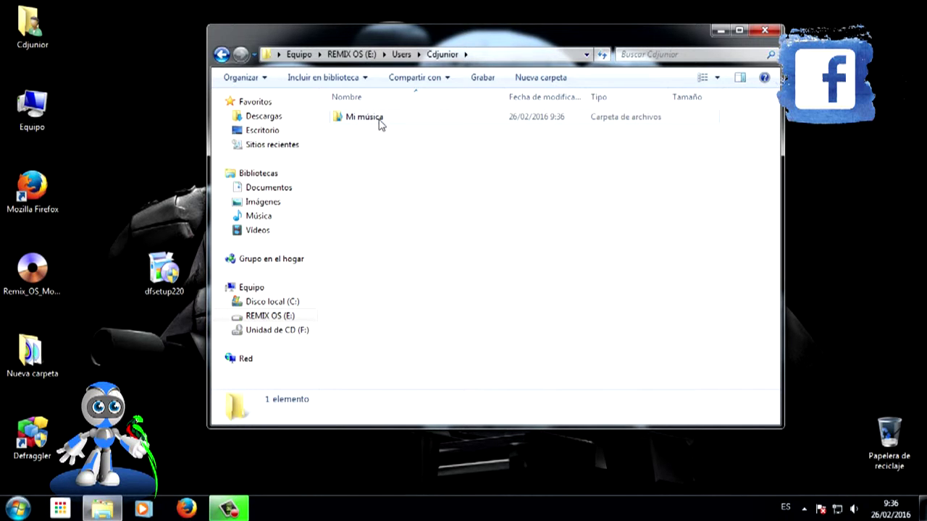
pyautogui.doubleClick(364, 117)
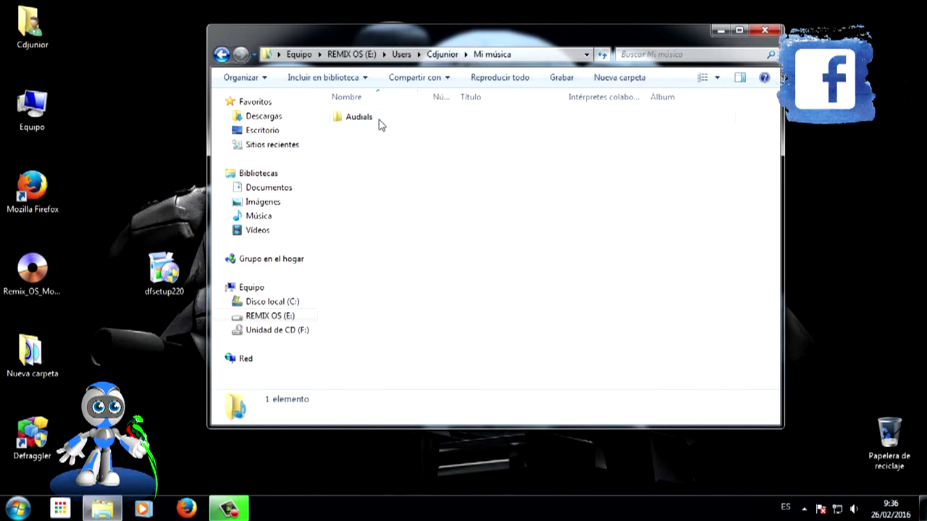
pyautogui.click(221, 55)
pyautogui.click(222, 55)
pyautogui.click(222, 56)
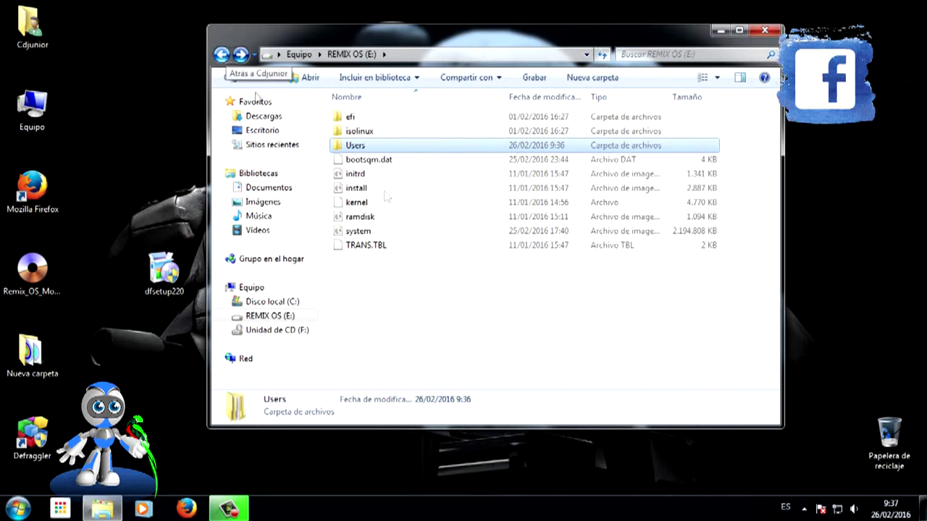
pyautogui.click(765, 30)
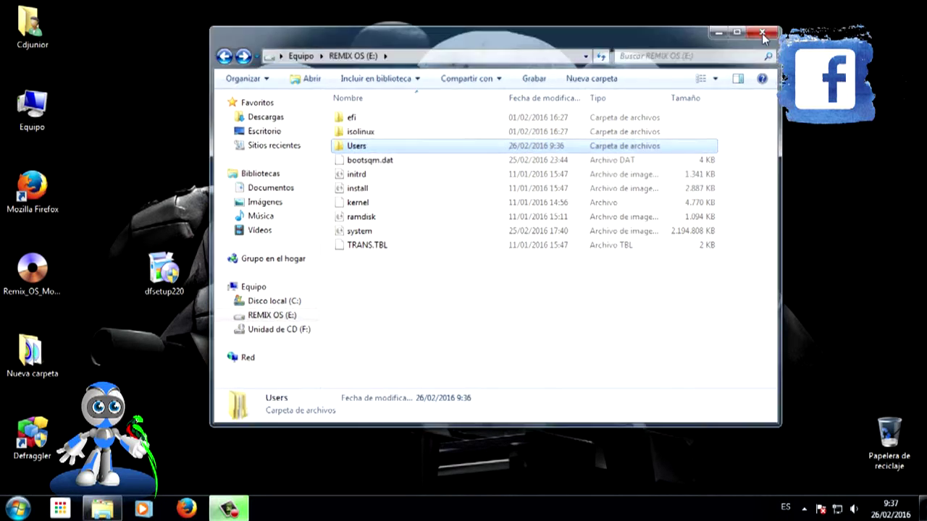
# Open Administración de equipos from Herramientas administrativas in Panel de control, and display Administración de discos.
pyautogui.click(35, 511)
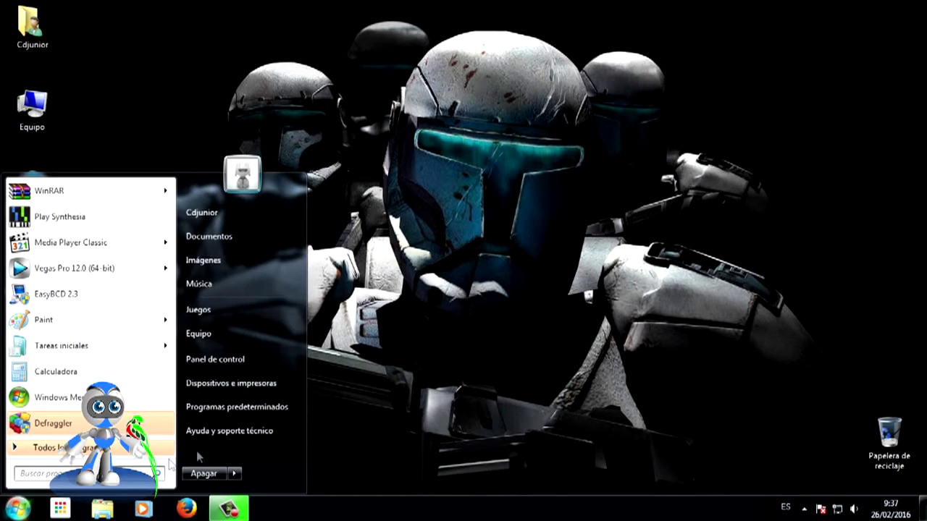
pyautogui.click(244, 367)
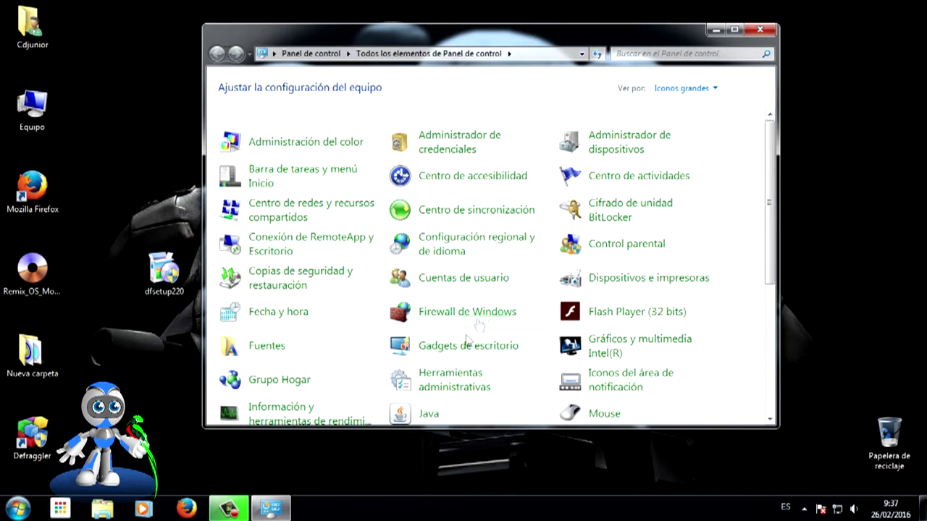
pyautogui.click(460, 388)
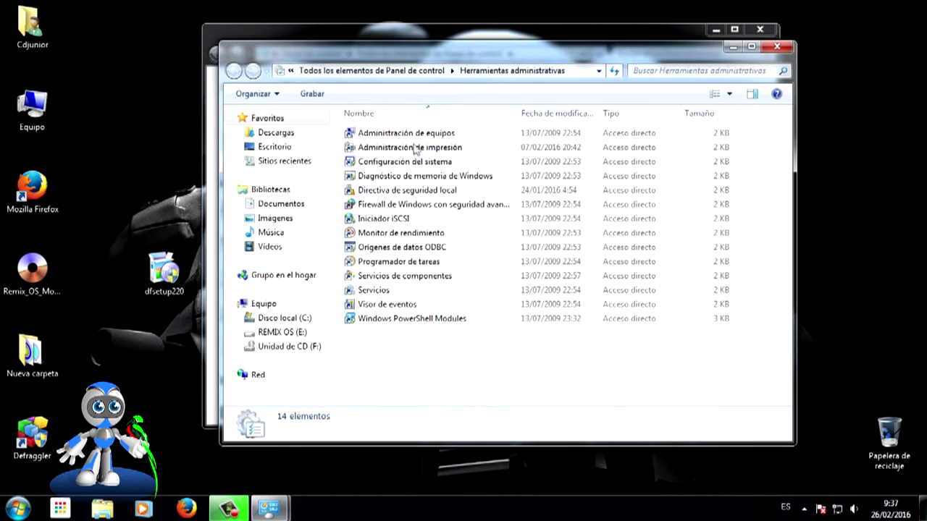
pyautogui.click(414, 137)
pyautogui.doubleClick(416, 136)
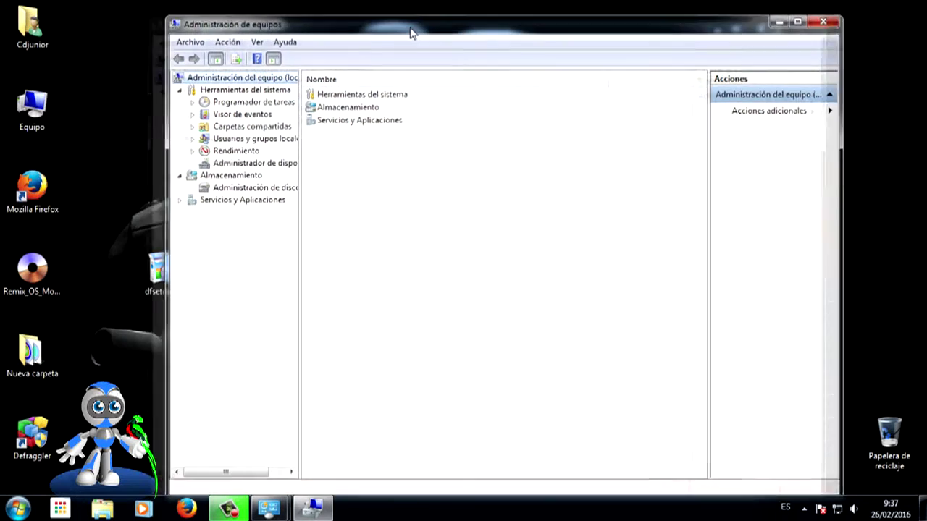
pyautogui.moveTo(411, 32); pyautogui.dragTo(388, 27)
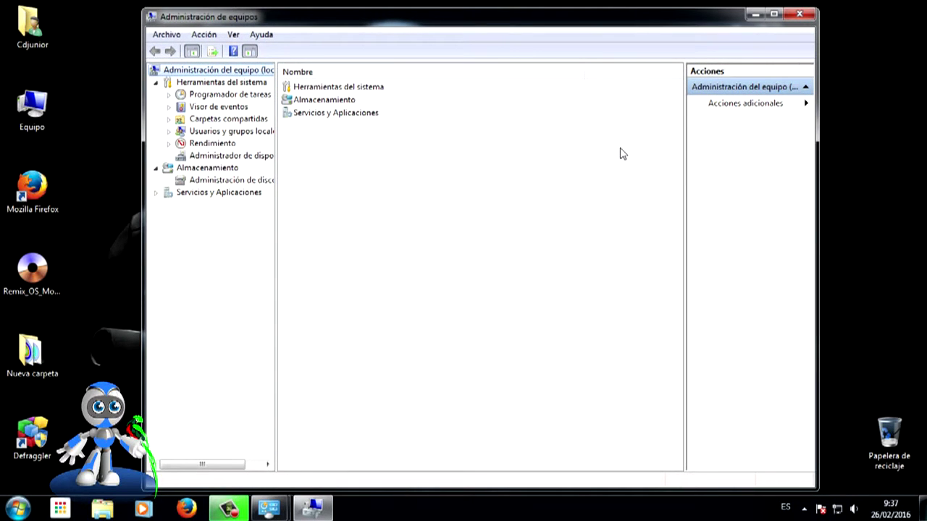
pyautogui.click(230, 180)
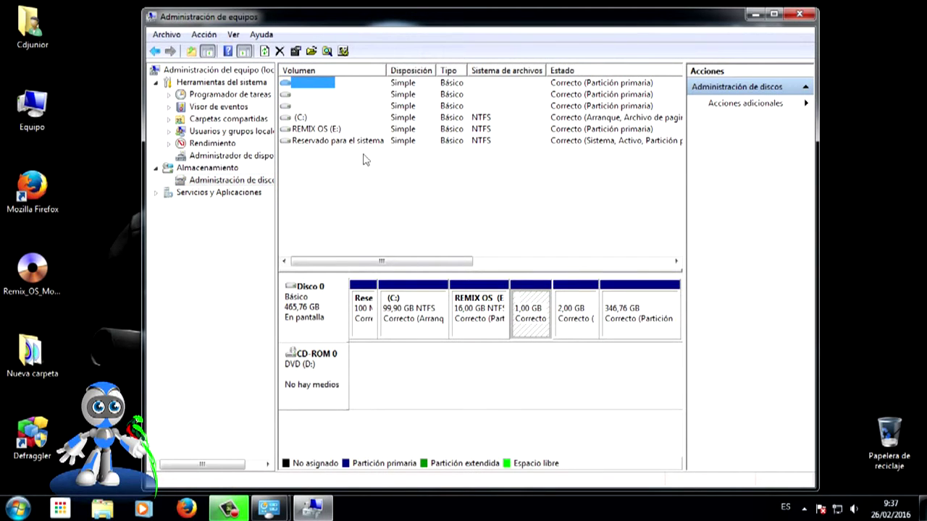
# Open the Reducir settings for volume (C:) to examine the shrink sizes, cancel without reducing, and close Administración de equipos.
pyautogui.click(419, 316)
pyautogui.rightClick(420, 315)
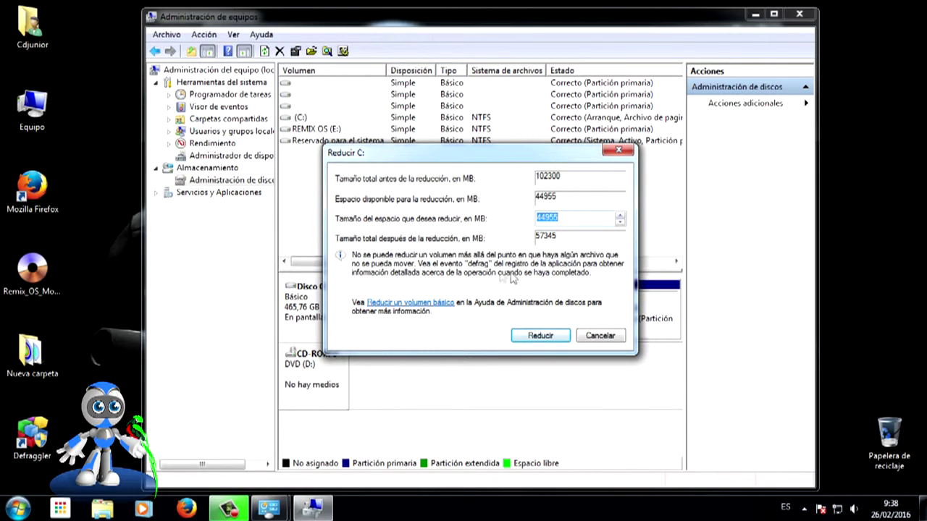
pyautogui.click(610, 340)
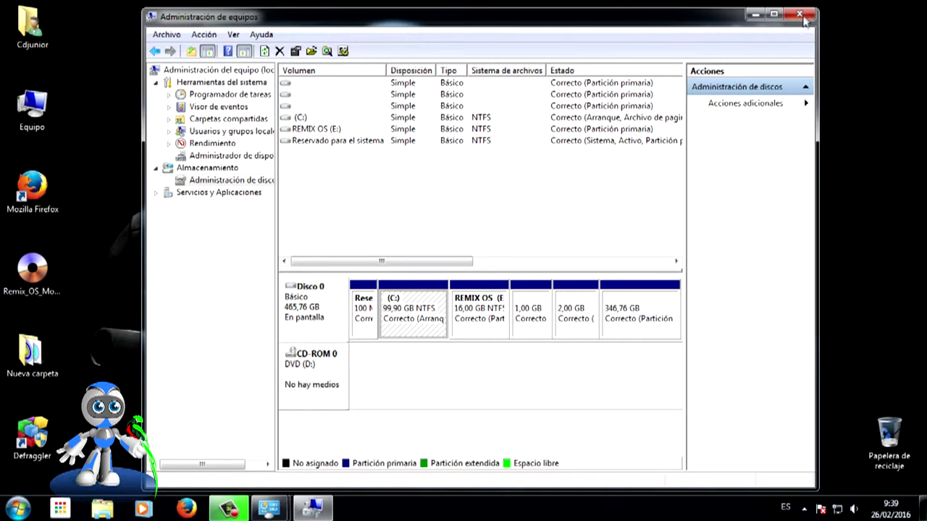
pyautogui.click(802, 16)
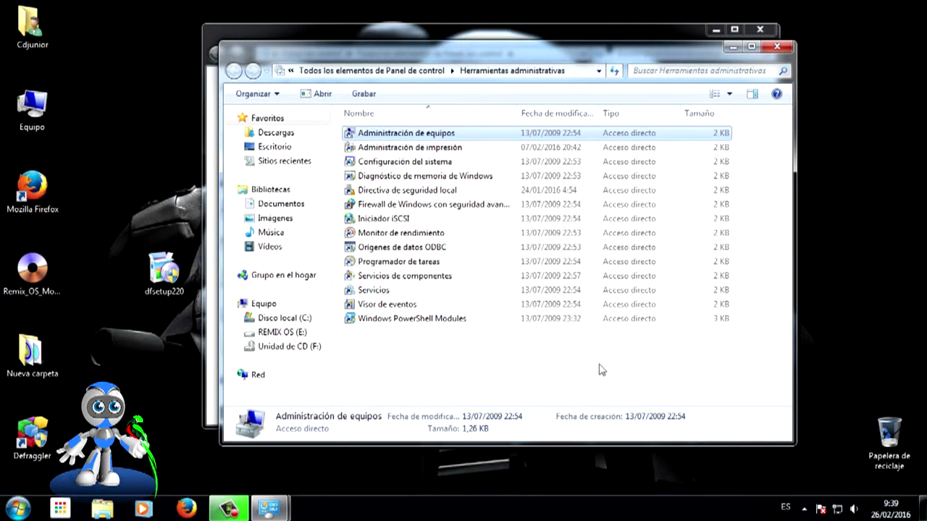